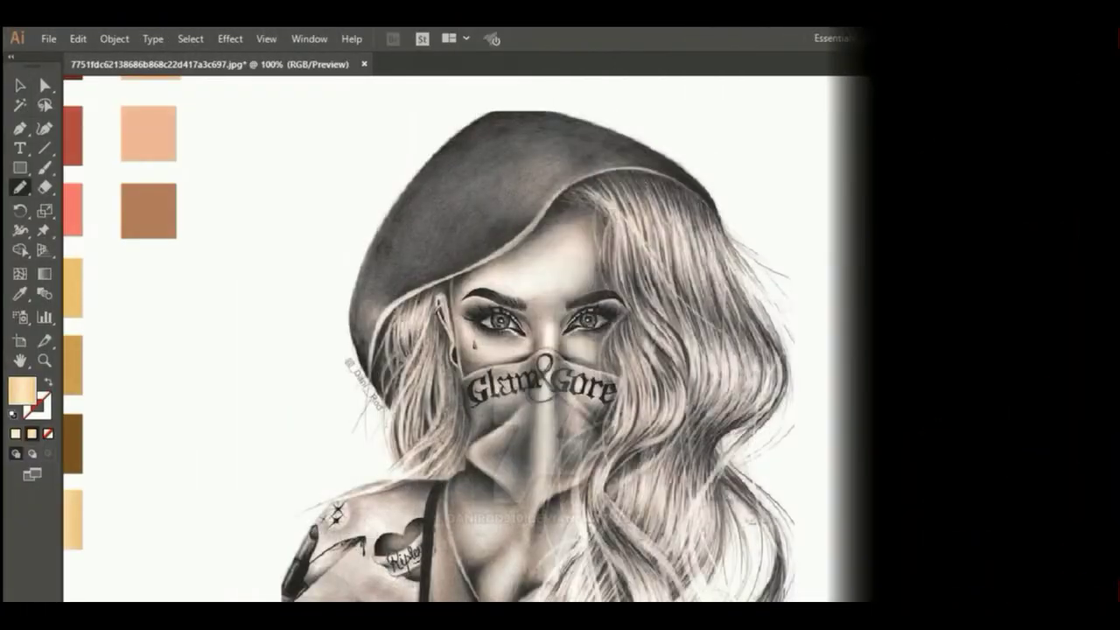
Trace the beret's outline over the sketch as a closed Pen path
{"action": "left_click", "coordinate": [372, 327]}
{"action": "left_click", "coordinate": [392, 298]}
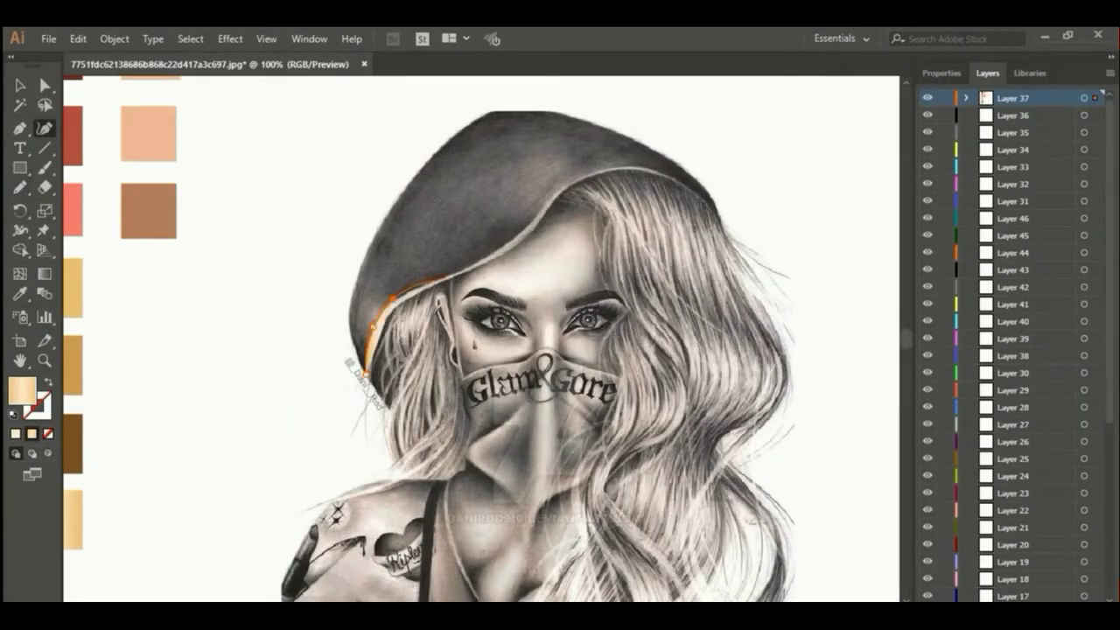
{"action": "left_click", "coordinate": [483, 253]}
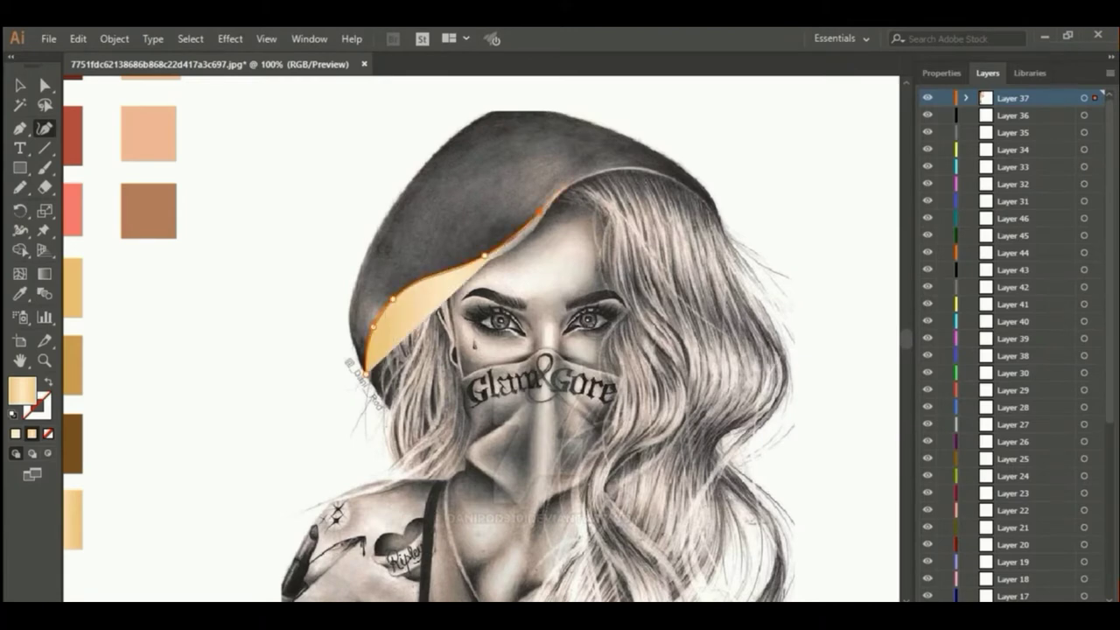
{"action": "left_click", "coordinate": [539, 212]}
{"action": "left_click", "coordinate": [604, 168]}
{"action": "left_click", "coordinate": [694, 188]}
{"action": "left_click", "coordinate": [716, 213]}
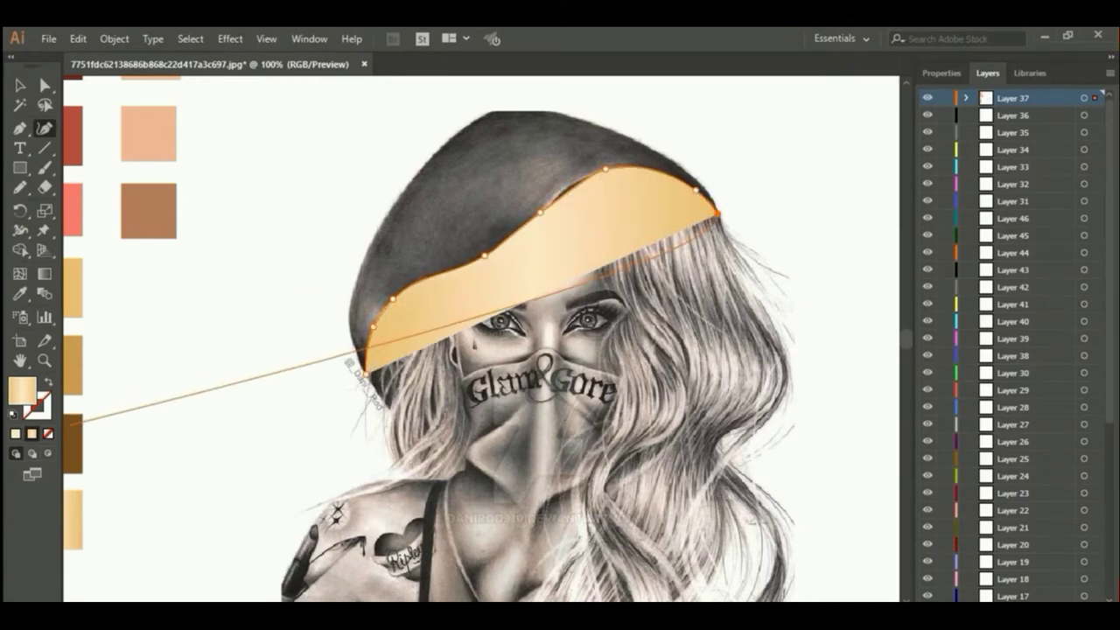
{"action": "left_click", "coordinate": [49, 433]}
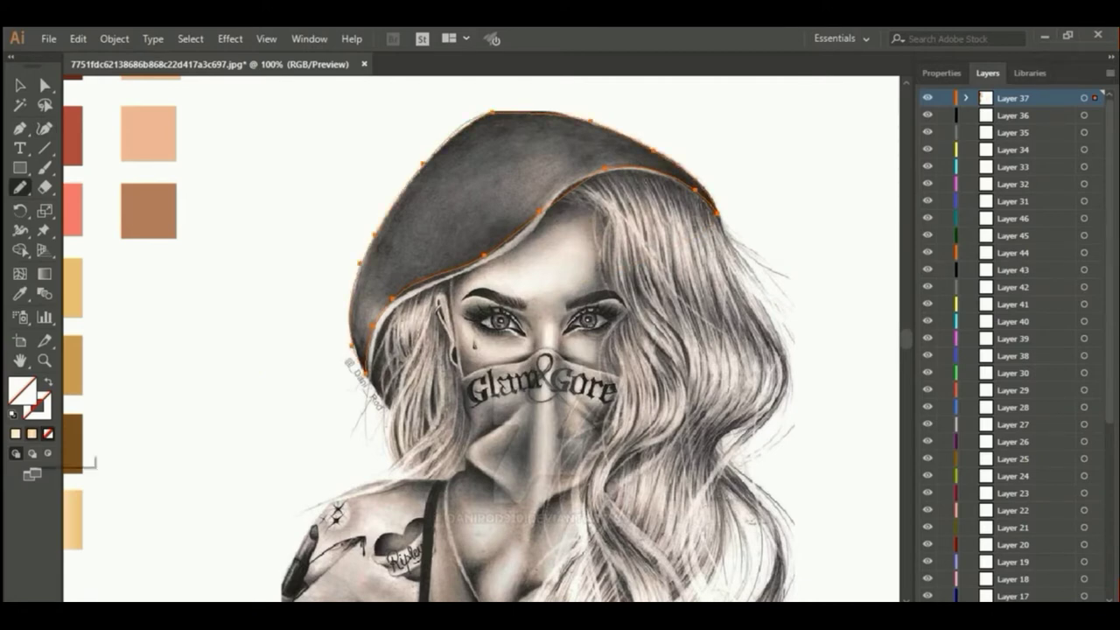
Fill the beret outline with a linear light gold gradient
{"action": "left_click", "coordinate": [32, 433]}
{"action": "left_click", "coordinate": [839, 193]}
{"action": "key", "text": "Escape"}
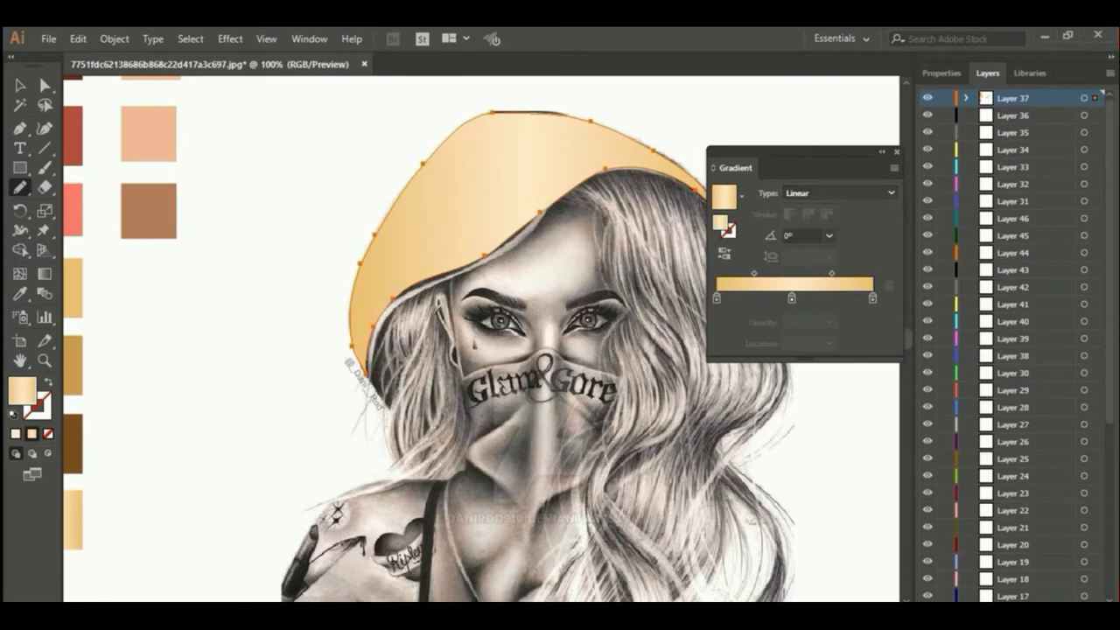
{"action": "key", "text": "ctrl+F9"}
{"action": "scroll", "coordinate": [525, 350], "scroll_direction": "up", "scroll_amount": 2}
{"action": "scroll", "coordinate": [524, 350], "scroll_direction": "left", "scroll_amount": 3}
Eyedrop the dark red swatch onto the beret shape
{"action": "key", "text": "i"}
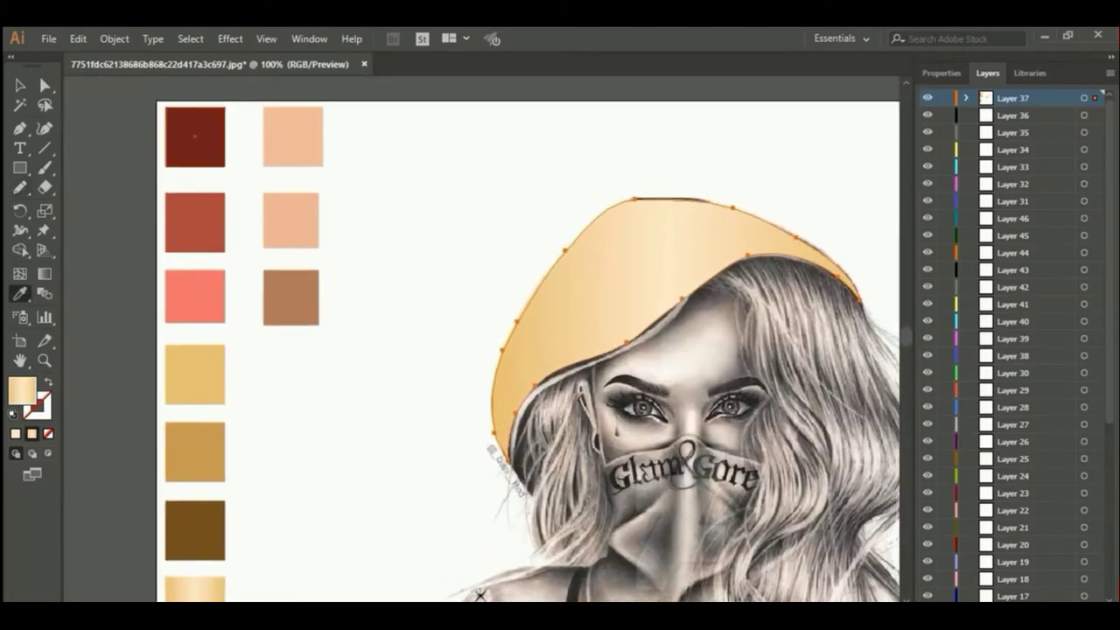
{"action": "left_click", "coordinate": [194, 135]}
{"action": "key", "text": "ctrl+shift+a"}
{"action": "key", "text": "v"}
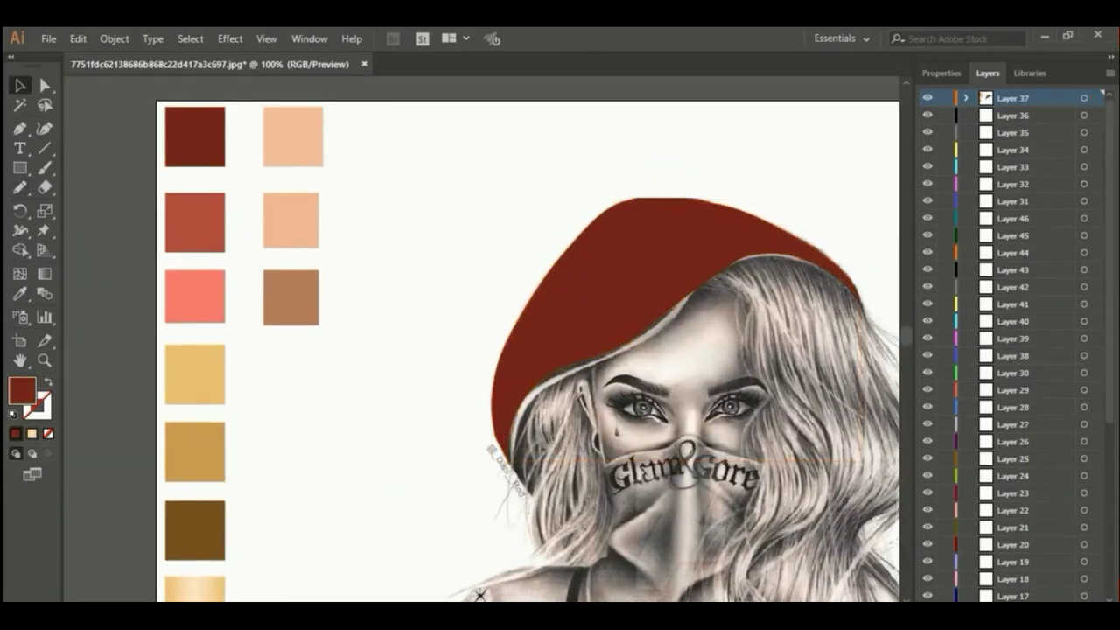
{"action": "left_click", "coordinate": [612, 263]}
Try a lighter red, undo it, then pencil a highlight on the beret's left edge
{"action": "key", "text": "i"}
{"action": "left_click", "coordinate": [195, 221]}
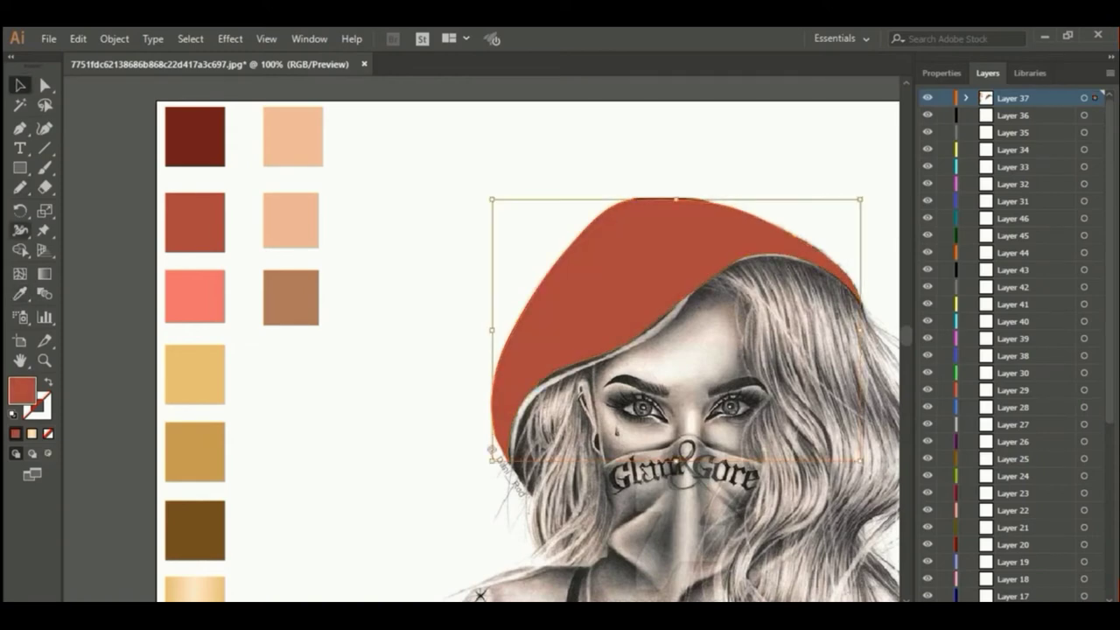
{"action": "key", "text": "ctrl+z"}
{"action": "key", "text": "ctrl+shift+a"}
{"action": "key", "text": "n"}
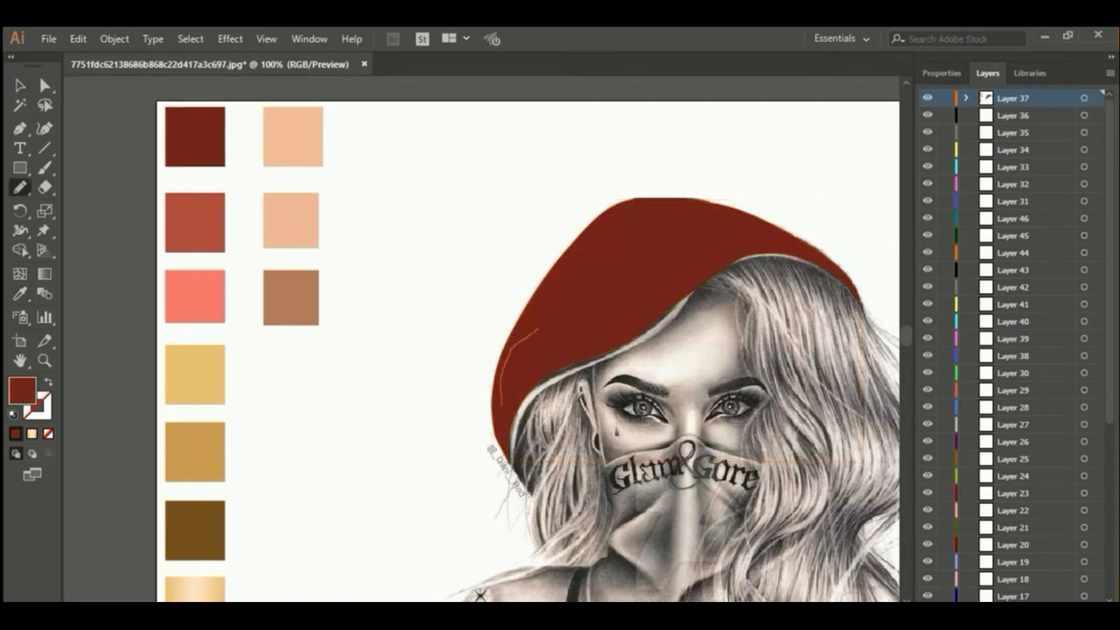
{"action": "left_click_drag", "start_coordinate": [537, 329], "coordinate": [569, 346]}
Give the new highlight a gradient fill and check the medium red swatch's values
{"action": "left_click", "coordinate": [31, 433]}
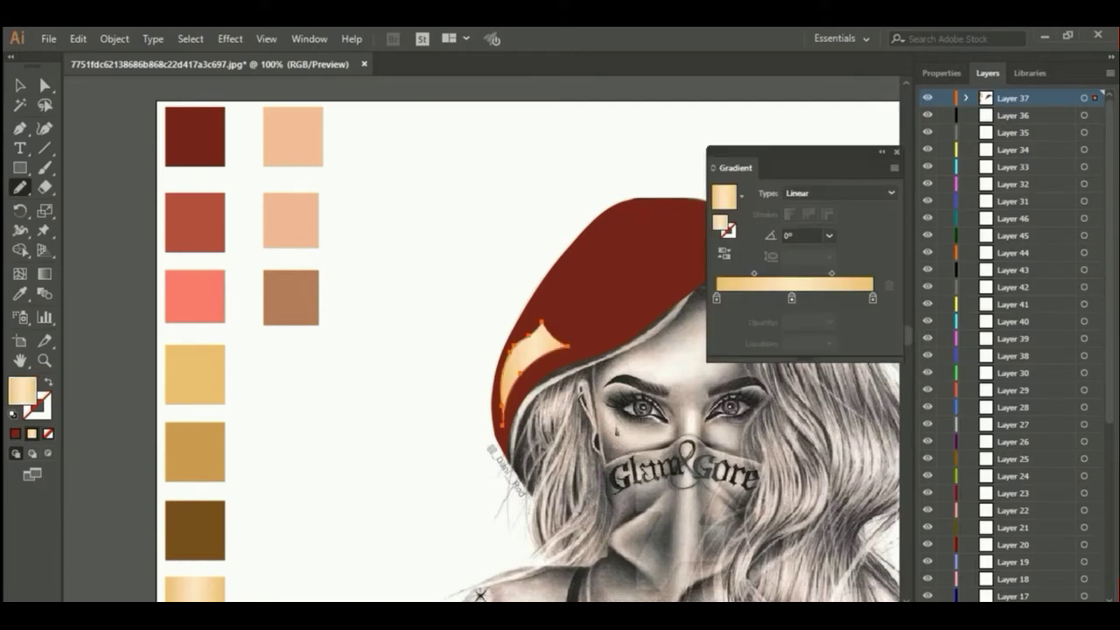
{"action": "key", "text": "v"}
{"action": "left_click", "coordinate": [194, 223]}
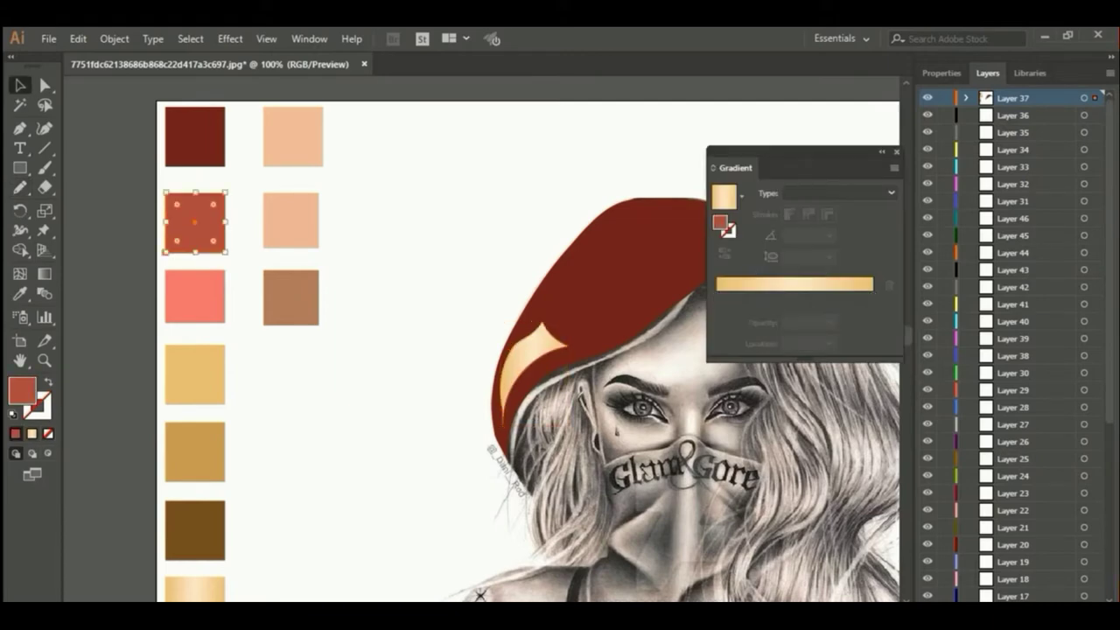
{"action": "double_click", "coordinate": [22, 389]}
{"action": "key", "text": "Escape"}
{"action": "left_click", "coordinate": [603, 253]}
Set the highlight's middle gradient stop to red and confirm the dark red value 7C2727
{"action": "left_click", "coordinate": [534, 367]}
{"action": "left_click", "coordinate": [792, 297]}
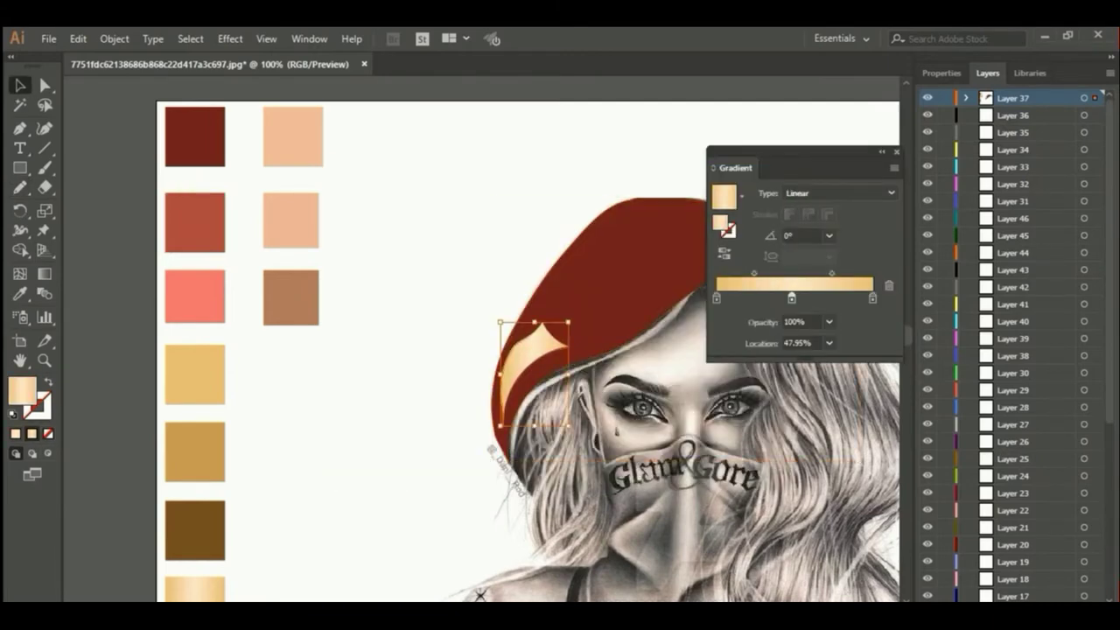
{"action": "double_click", "coordinate": [791, 297]}
{"action": "key", "text": "Return"}
{"action": "left_click", "coordinate": [194, 137]}
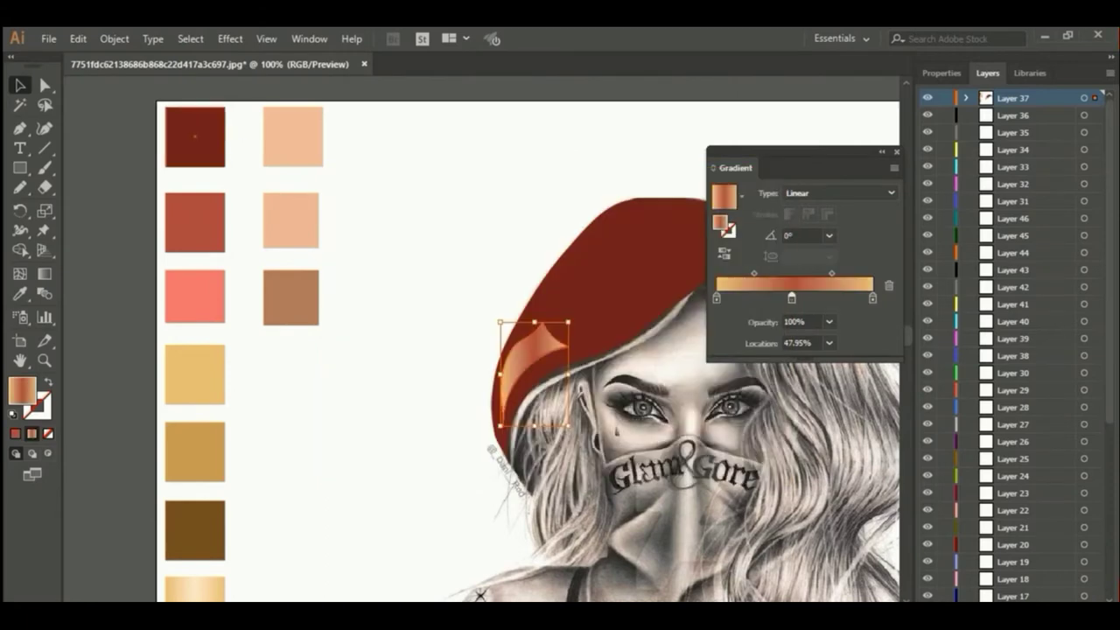
{"action": "double_click", "coordinate": [22, 390]}
{"action": "key", "text": "Return"}
Set another gradient stop to dark red 7C2727 and angle the gradient at 30°
{"action": "left_click", "coordinate": [524, 350]}
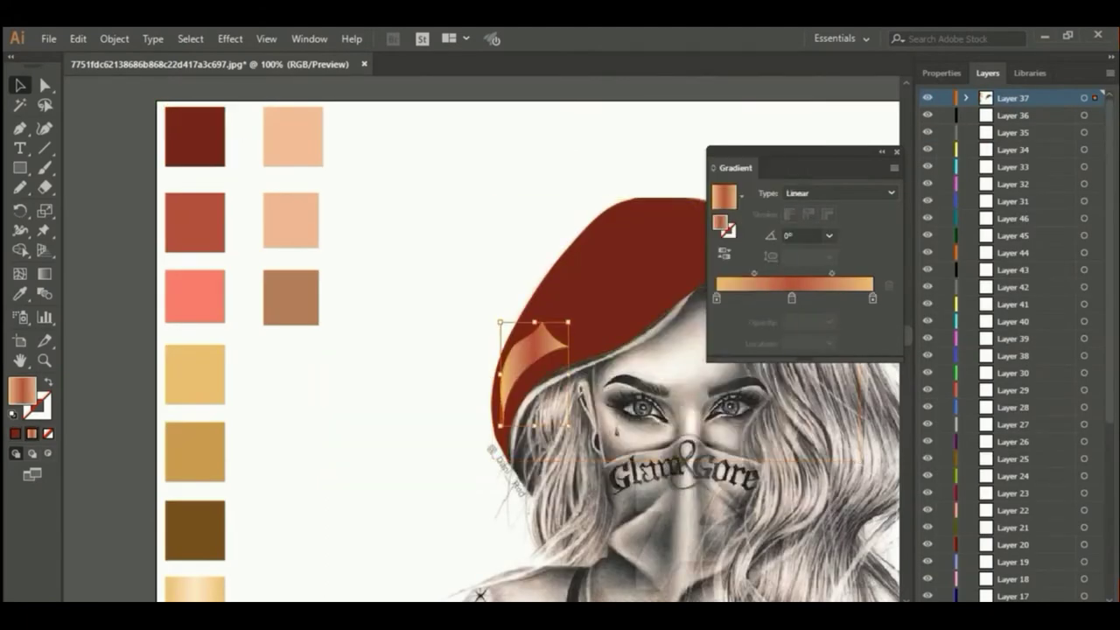
{"action": "double_click", "coordinate": [21, 390]}
{"action": "left_click", "coordinate": [730, 229]}
{"action": "double_click", "coordinate": [791, 299]}
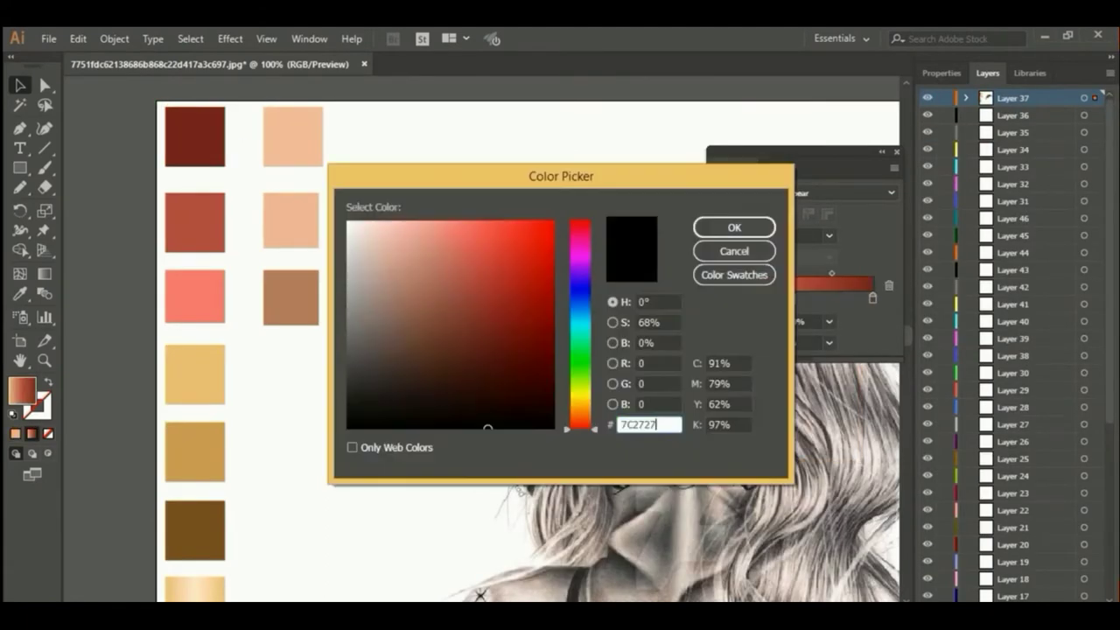
{"action": "key", "text": "Return"}
{"action": "left_click", "coordinate": [829, 236]}
{"action": "left_click", "coordinate": [845, 378]}
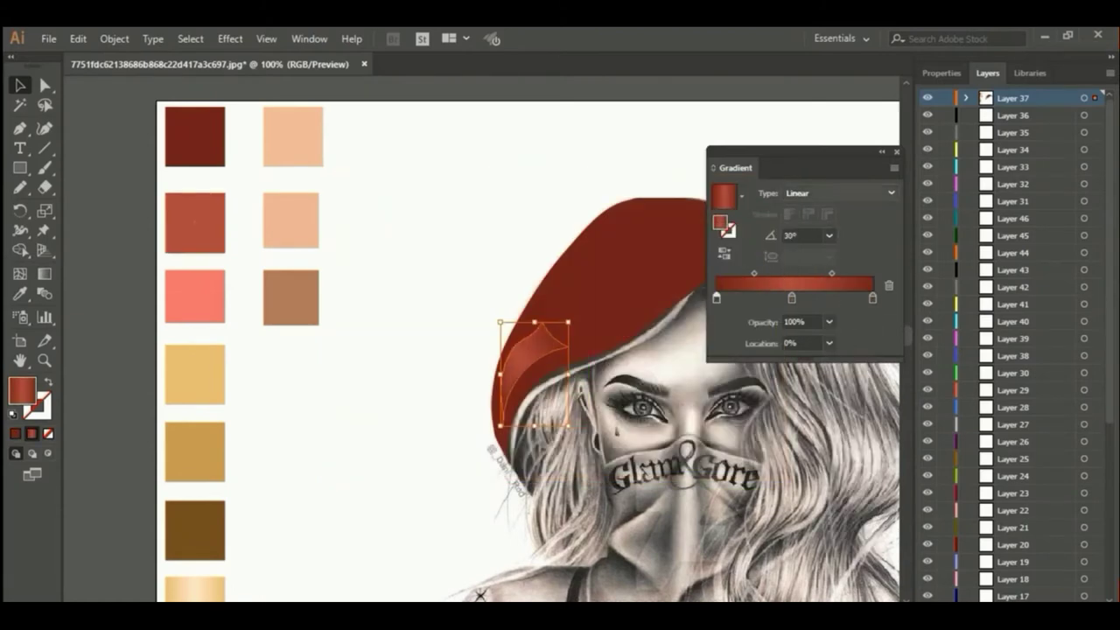
{"action": "key", "text": "ctrl+shift+a"}
Draw a highlight across the beret's top and eyedrop the left highlight's red gradient
{"action": "key", "text": "n"}
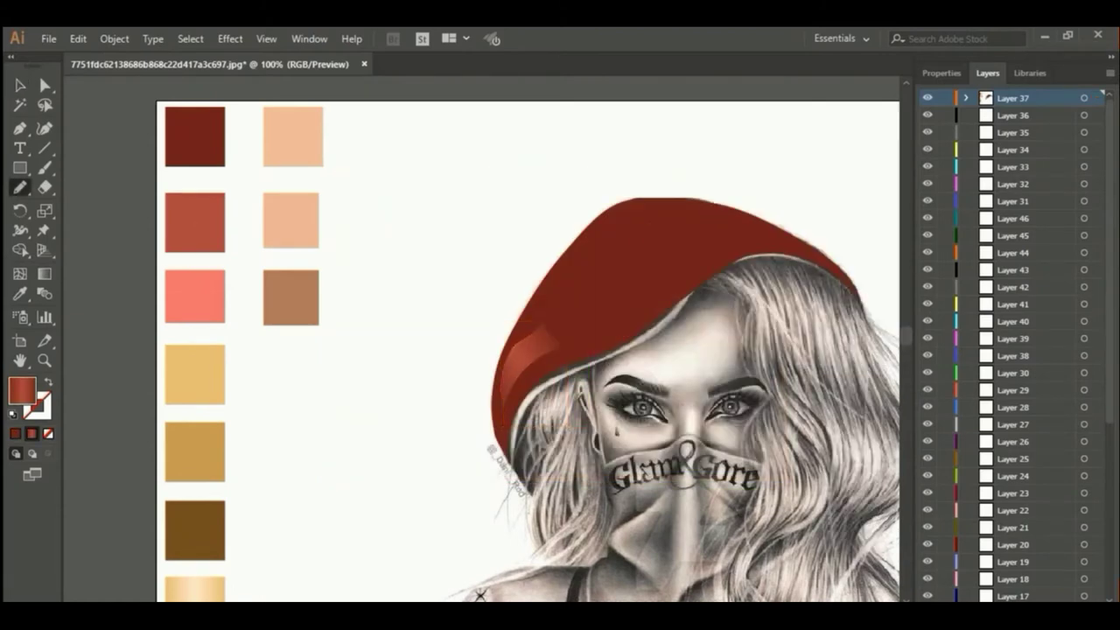
{"action": "left_click_drag", "start_coordinate": [748, 224], "coordinate": [754, 230]}
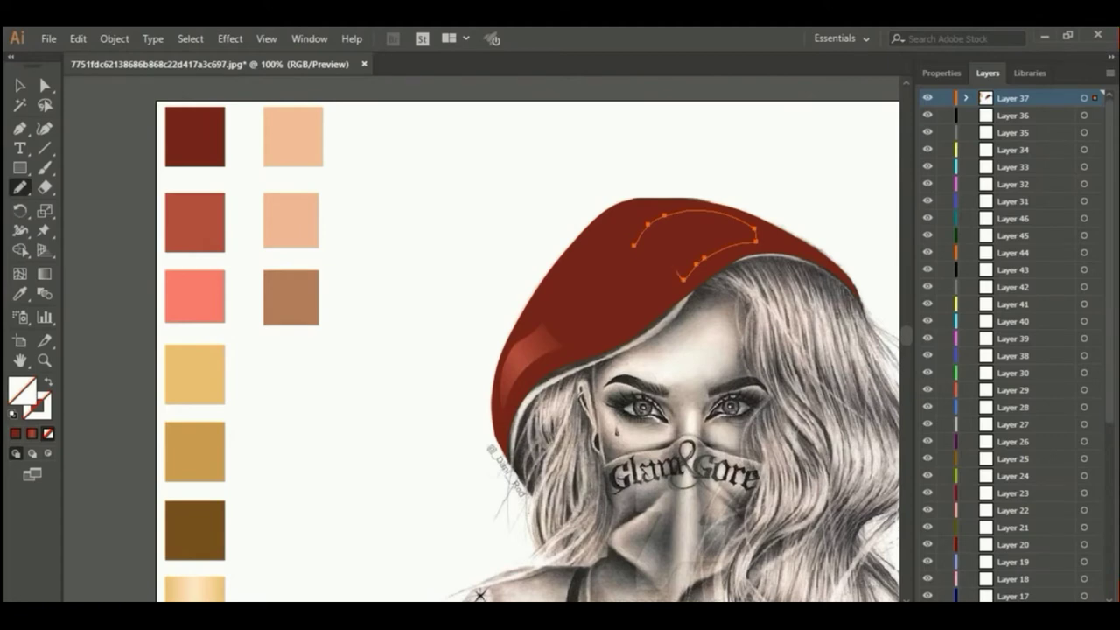
{"action": "left_click_drag", "start_coordinate": [691, 271], "coordinate": [633, 246]}
{"action": "key", "text": "i"}
{"action": "left_click", "coordinate": [525, 358]}
Angle the top highlight's gradient at 45° with the midpoint at 60.7%
{"action": "key", "text": "v"}
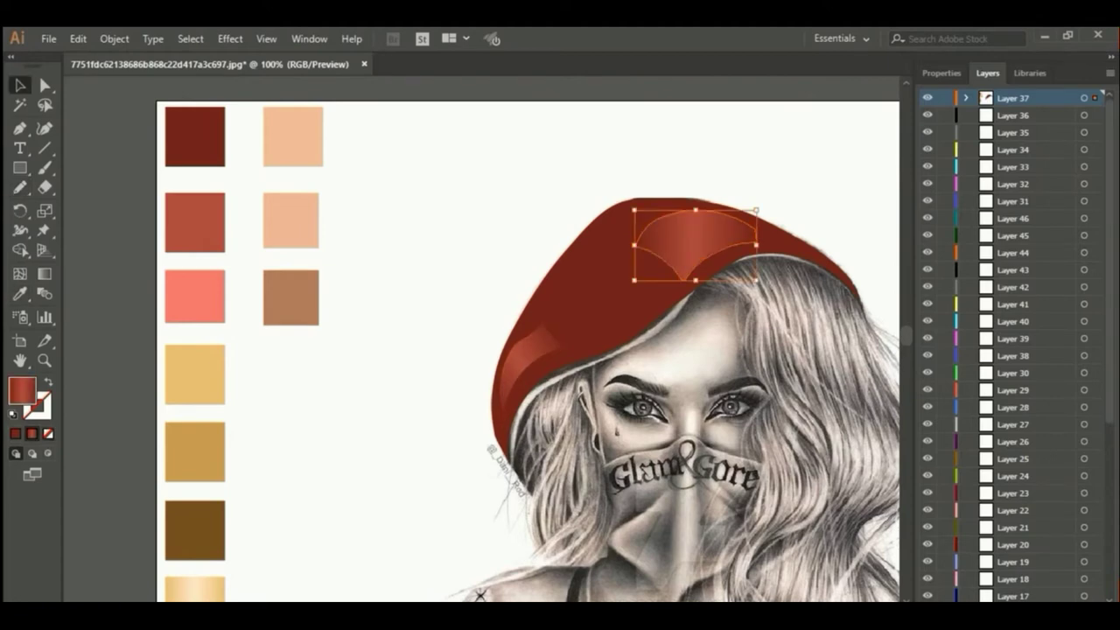
{"action": "key", "text": "ctrl+F9"}
{"action": "left_click", "coordinate": [829, 235]}
{"action": "left_click", "coordinate": [835, 360]}
{"action": "left_click_drag", "start_coordinate": [770, 167], "coordinate": [789, 159]}
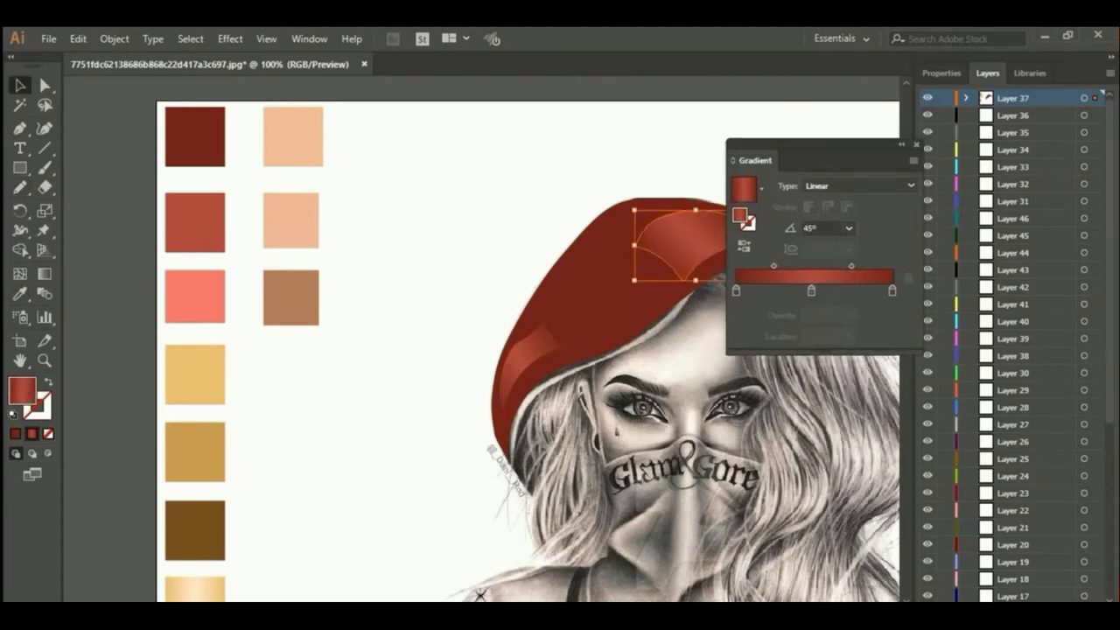
{"action": "left_click_drag", "start_coordinate": [773, 266], "coordinate": [781, 266]}
{"action": "key", "text": "ctrl+F9"}
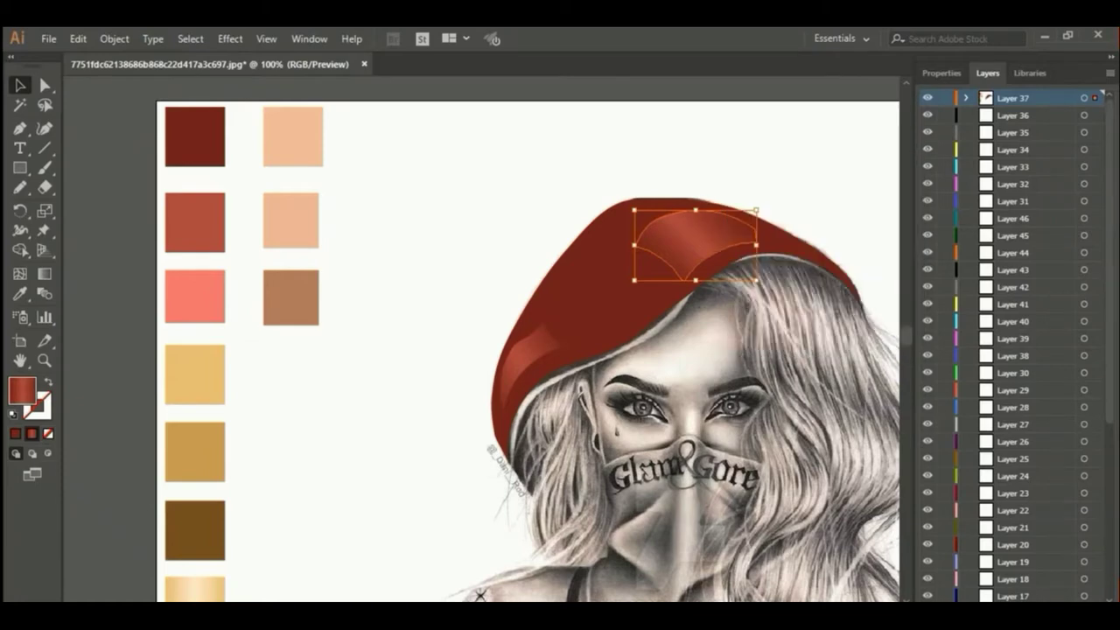
{"action": "key", "text": "ctrl+shift+a"}
Draw a shadow shape on the beret filled with a darker red
{"action": "key", "text": "n"}
{"action": "left_click_drag", "start_coordinate": [638, 298], "coordinate": [595, 332]}
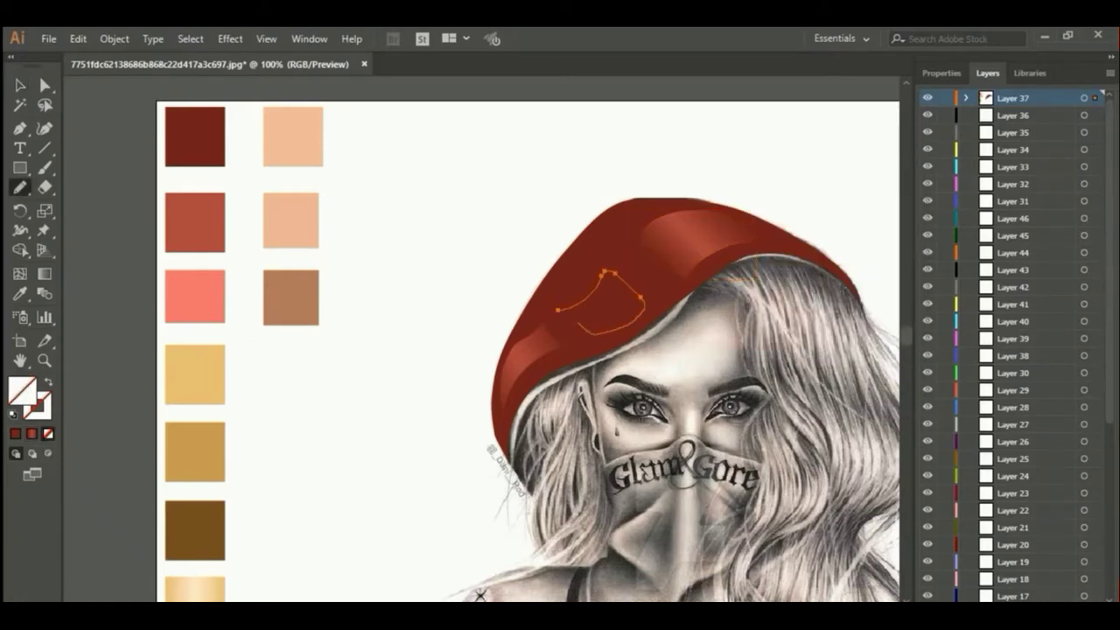
{"action": "key", "text": "i"}
{"action": "left_click", "coordinate": [194, 136]}
{"action": "double_click", "coordinate": [21, 391]}
{"action": "key", "text": "Return"}
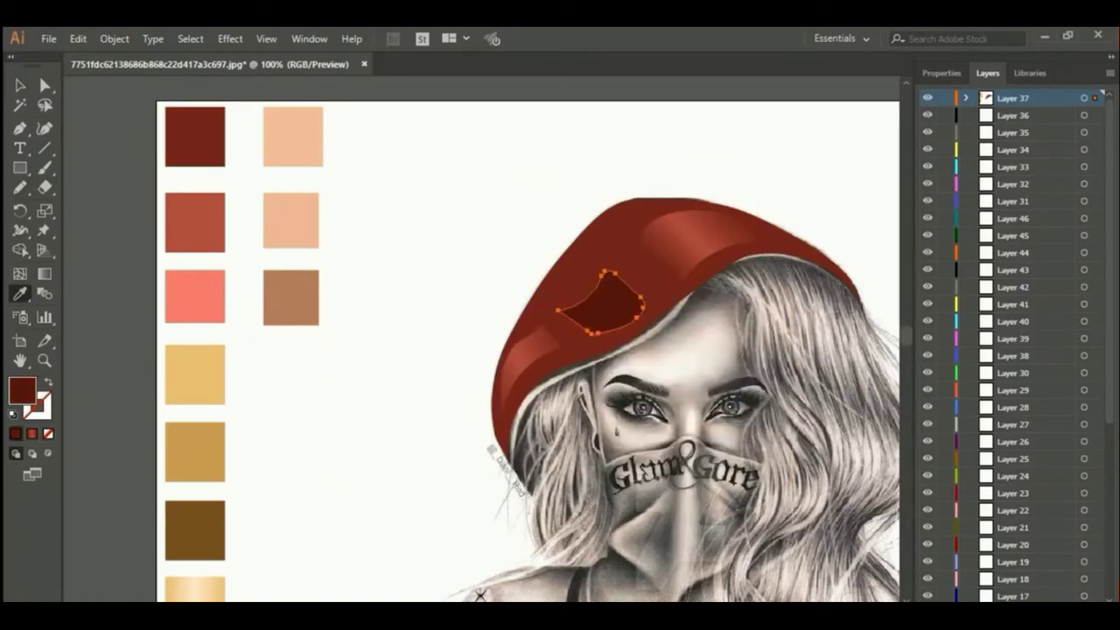
{"action": "key", "text": "v"}
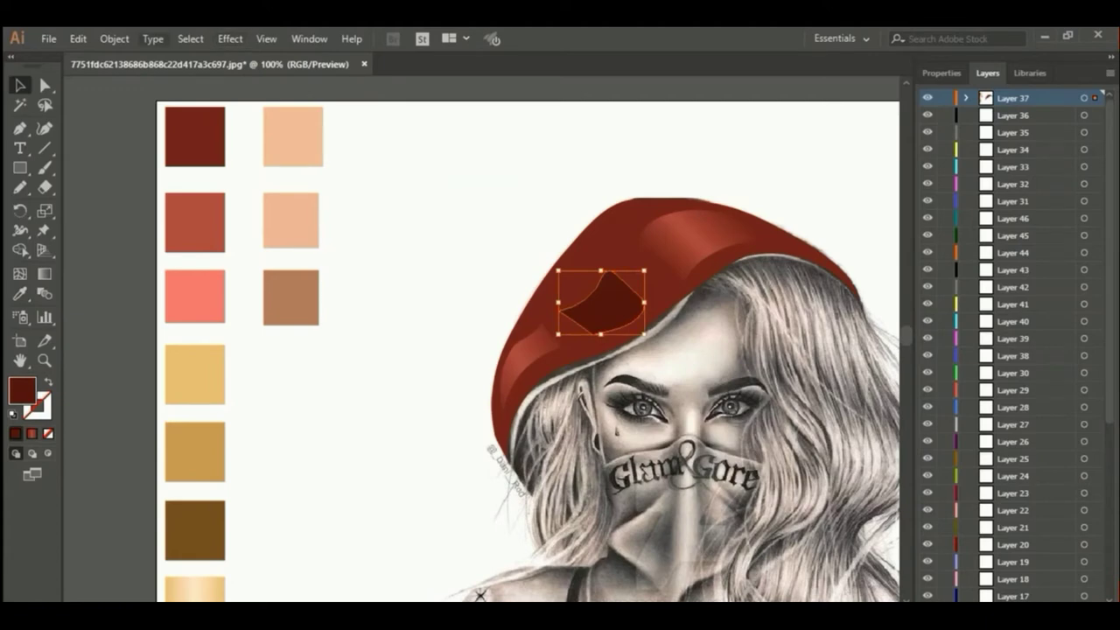
Apply a Gaussian Blur to the dark red shadow shape
{"action": "left_click", "coordinate": [230, 39]}
{"action": "left_click", "coordinate": [457, 315]}
{"action": "left_click", "coordinate": [566, 214]}
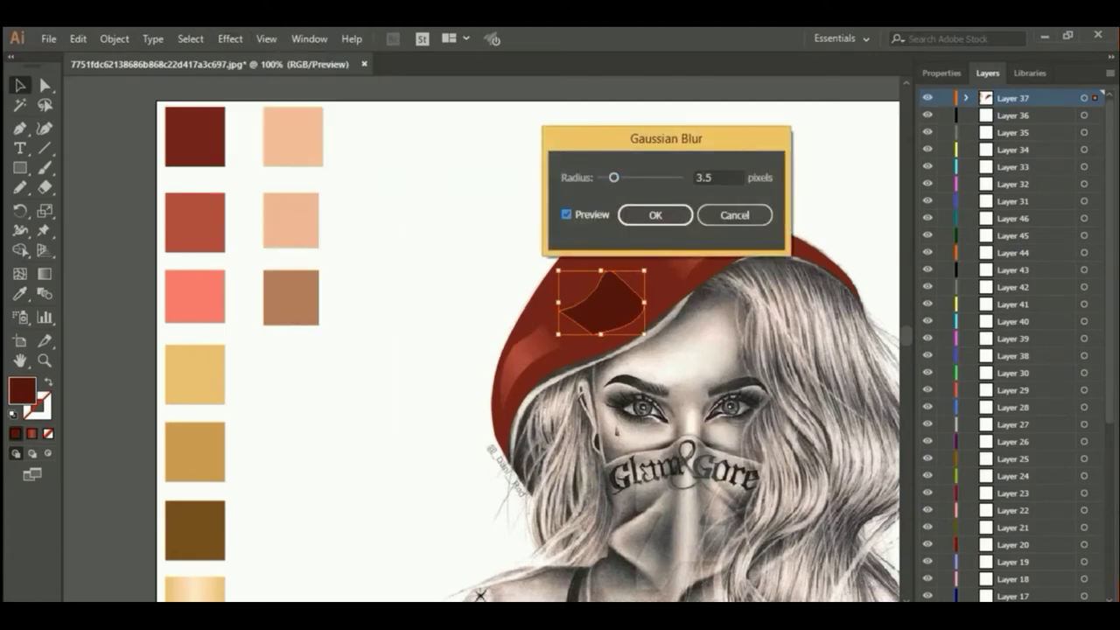
{"action": "left_click", "coordinate": [655, 215]}
{"action": "left_click", "coordinate": [695, 236]}
Blur another beret shading shape with a 6.5-pixel Gaussian Blur
{"action": "left_click", "coordinate": [230, 39]}
{"action": "left_click", "coordinate": [259, 71]}
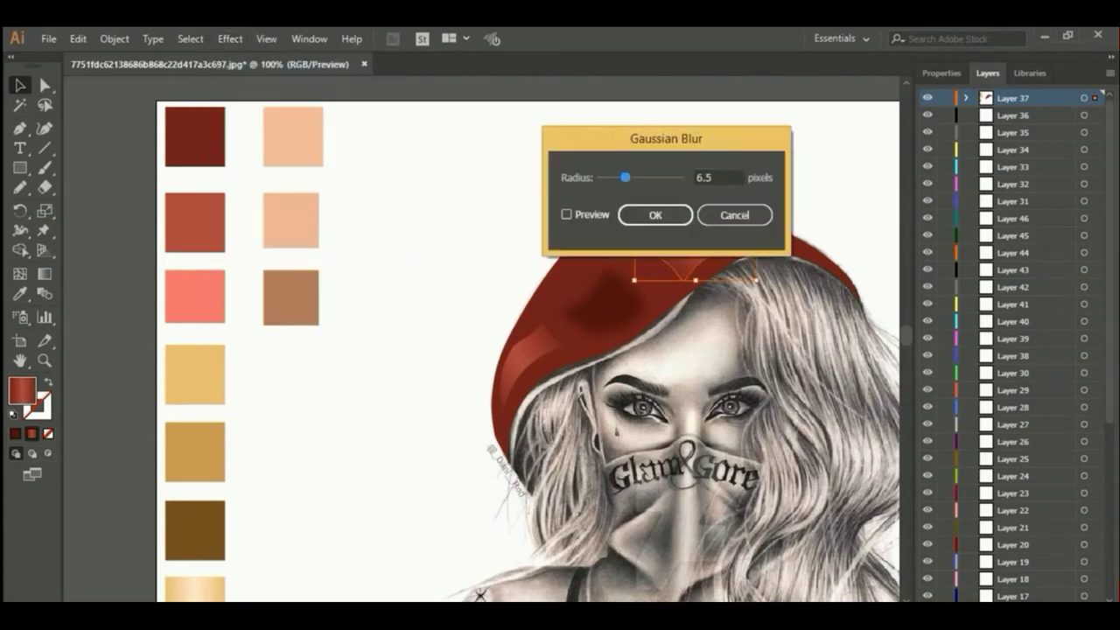
{"action": "left_click_drag", "start_coordinate": [670, 138], "coordinate": [519, 108]}
{"action": "left_click", "coordinate": [420, 182]}
{"action": "left_click", "coordinate": [507, 183]}
{"action": "key", "text": "ctrl+shift+a"}
Reapply the Gaussian Blur to the last shading shape, lock Layer 37 and select Layer 36
{"action": "left_click", "coordinate": [524, 350]}
{"action": "left_click", "coordinate": [230, 39]}
{"action": "left_click", "coordinate": [262, 57]}
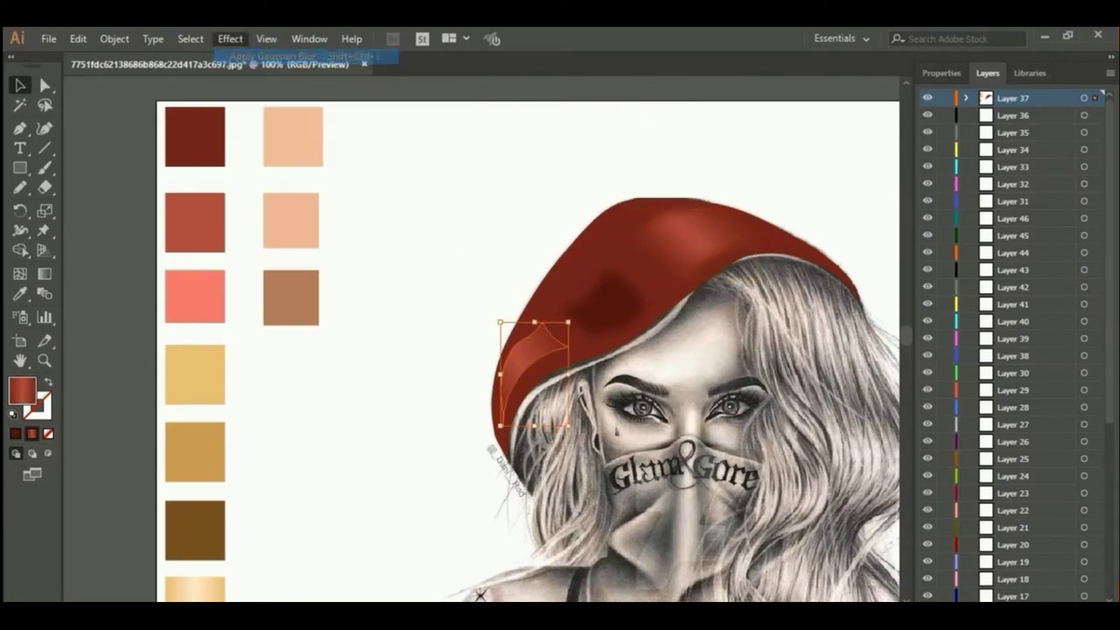
{"action": "left_click", "coordinate": [944, 98]}
{"action": "left_click", "coordinate": [1012, 115]}
Draw a band along the beret brim's lower edge filled with the salmon swatch
{"action": "key", "text": "n"}
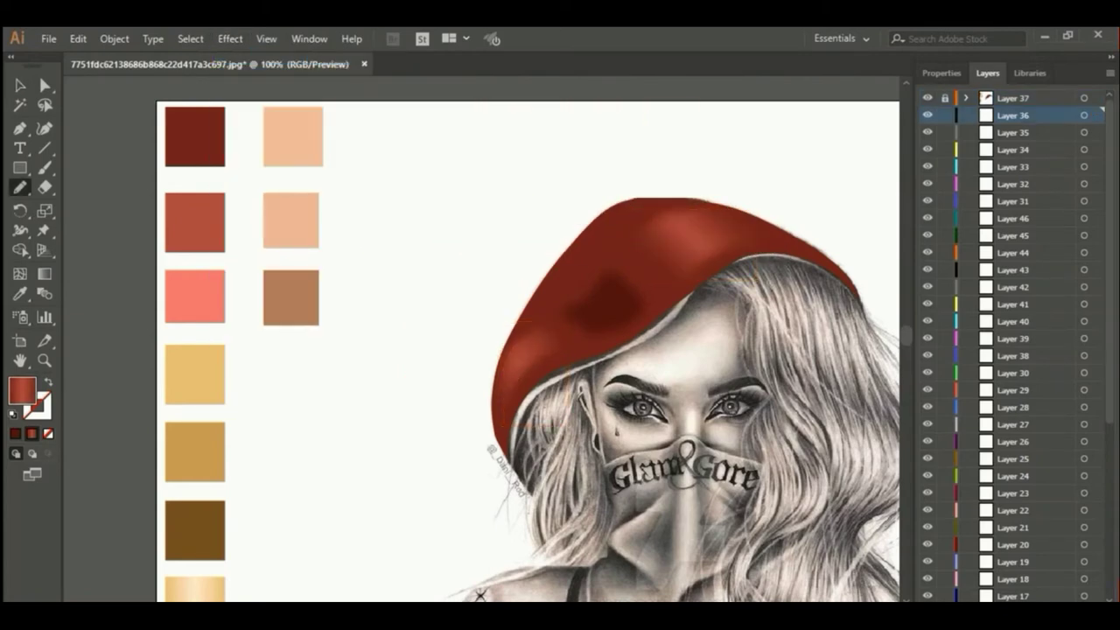
{"action": "left_click_drag", "start_coordinate": [506, 456], "coordinate": [511, 468]}
{"action": "left_click_drag", "start_coordinate": [530, 404], "coordinate": [636, 352]}
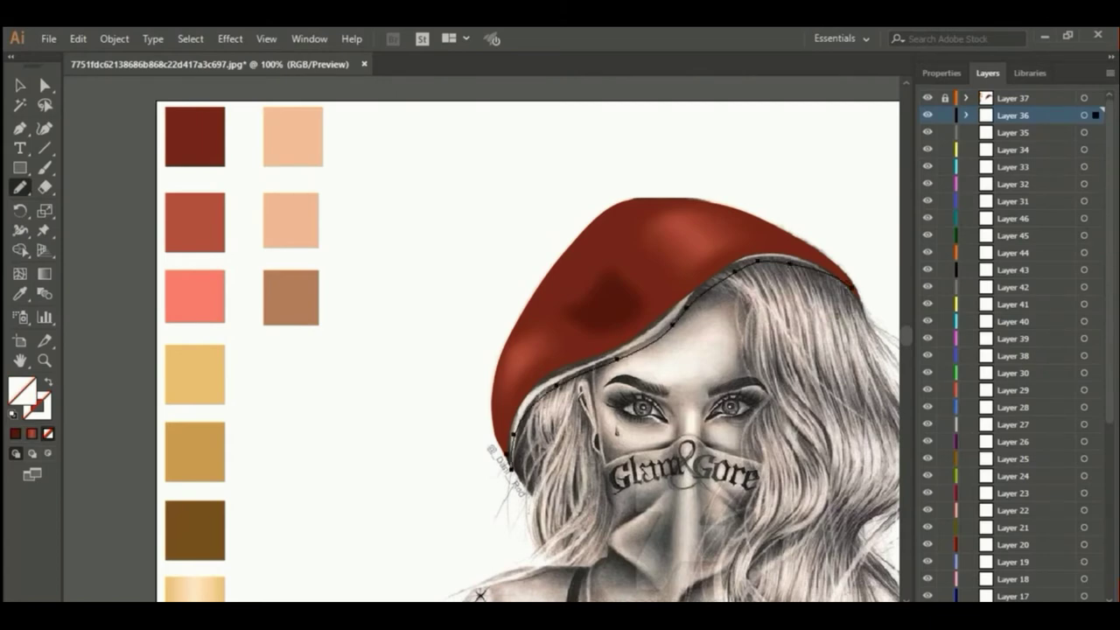
{"action": "left_click_drag", "start_coordinate": [853, 289], "coordinate": [513, 433]}
{"action": "key", "text": "i"}
{"action": "left_click", "coordinate": [188, 294]}
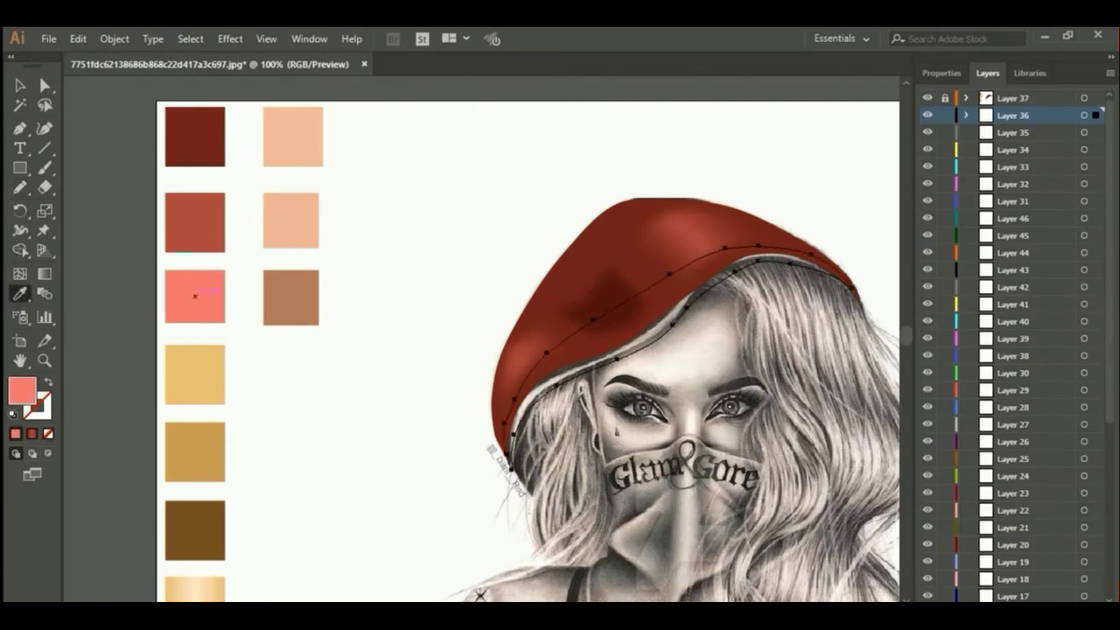
Lock Layer 36 and make Layer 35 the working layer
{"action": "key", "text": "v"}
{"action": "key", "text": "ctrl+shift+a"}
{"action": "left_click", "coordinate": [945, 114]}
{"action": "left_click", "coordinate": [1012, 132]}
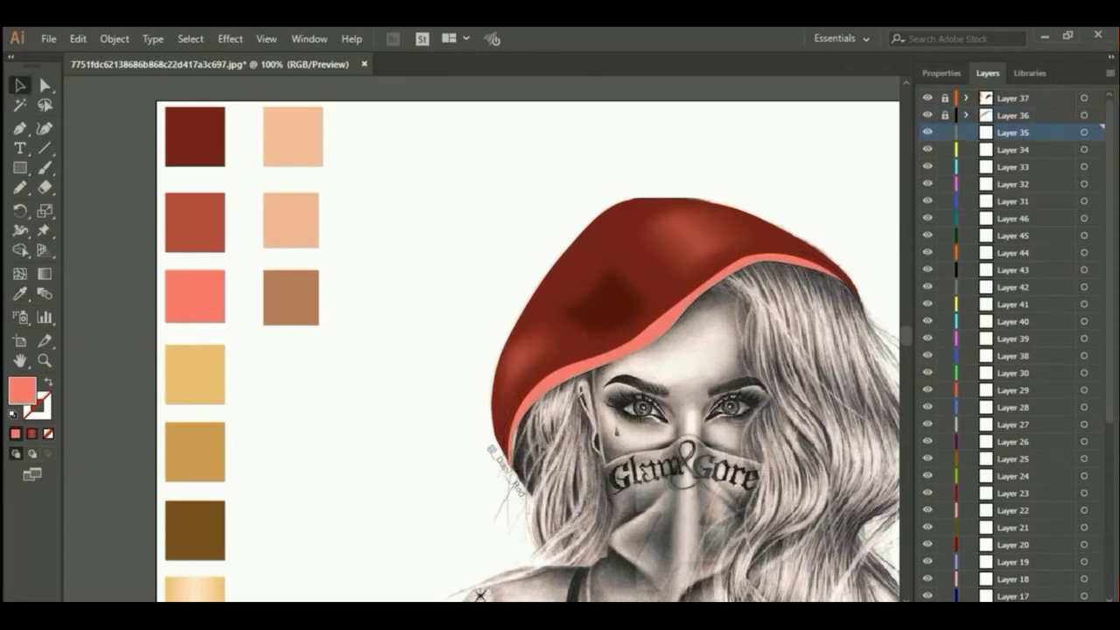
{"action": "scroll", "coordinate": [525, 350], "scroll_direction": "down", "scroll_amount": 5}
Outline the hair on the portrait's right side and fill it dark brown
{"action": "key", "text": "ctrl+minus"}
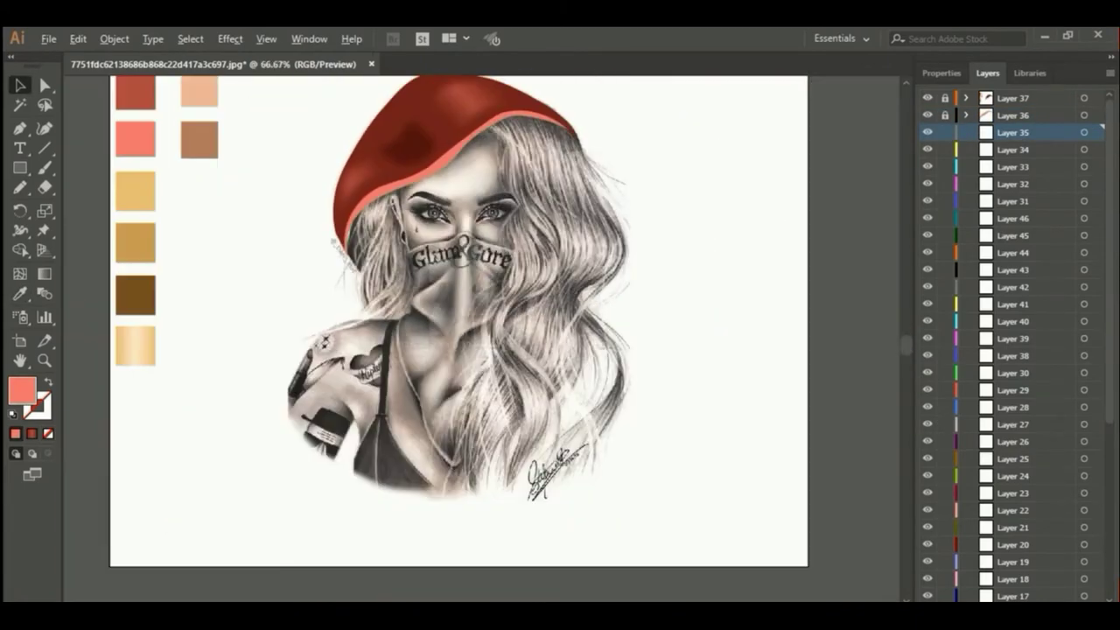
{"action": "key", "text": "n"}
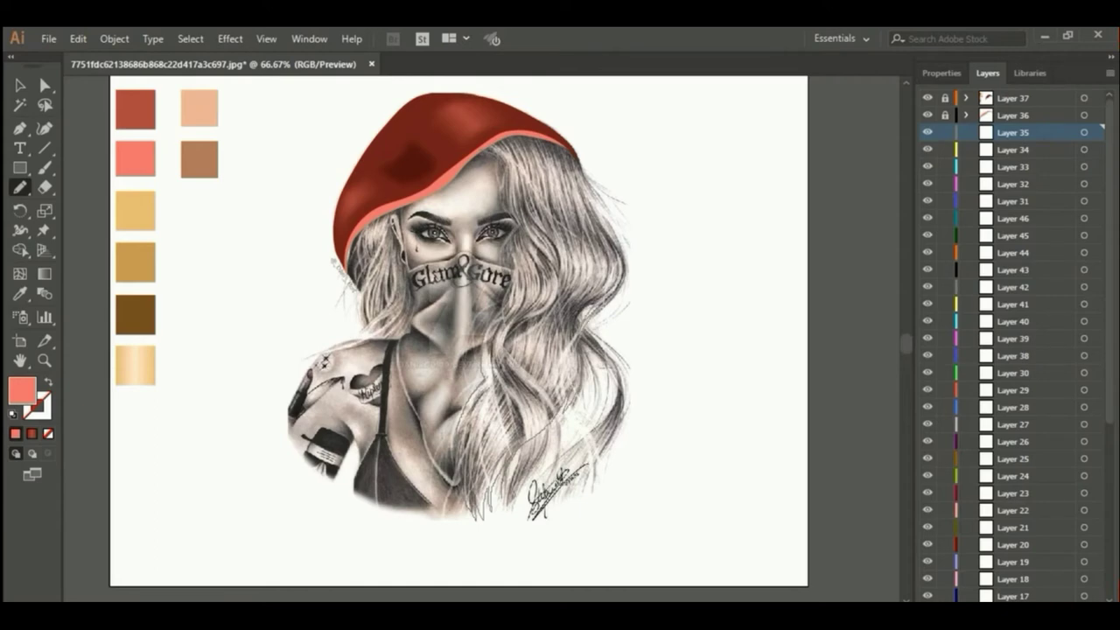
{"action": "left_click_drag", "start_coordinate": [576, 158], "coordinate": [484, 133]}
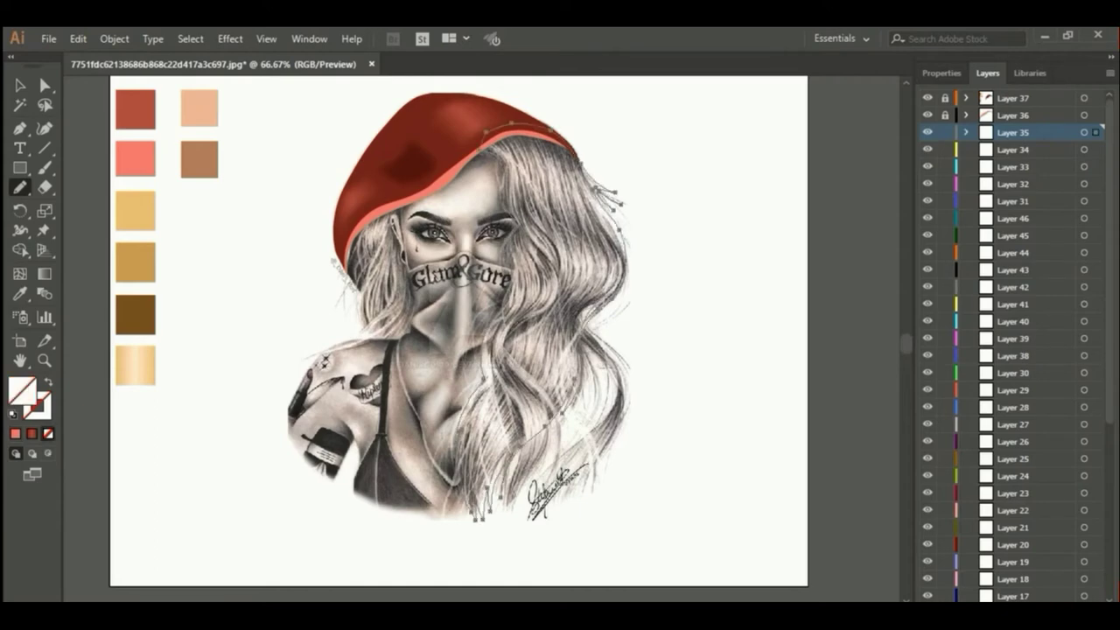
{"action": "key", "text": "ctrl+shift+a"}
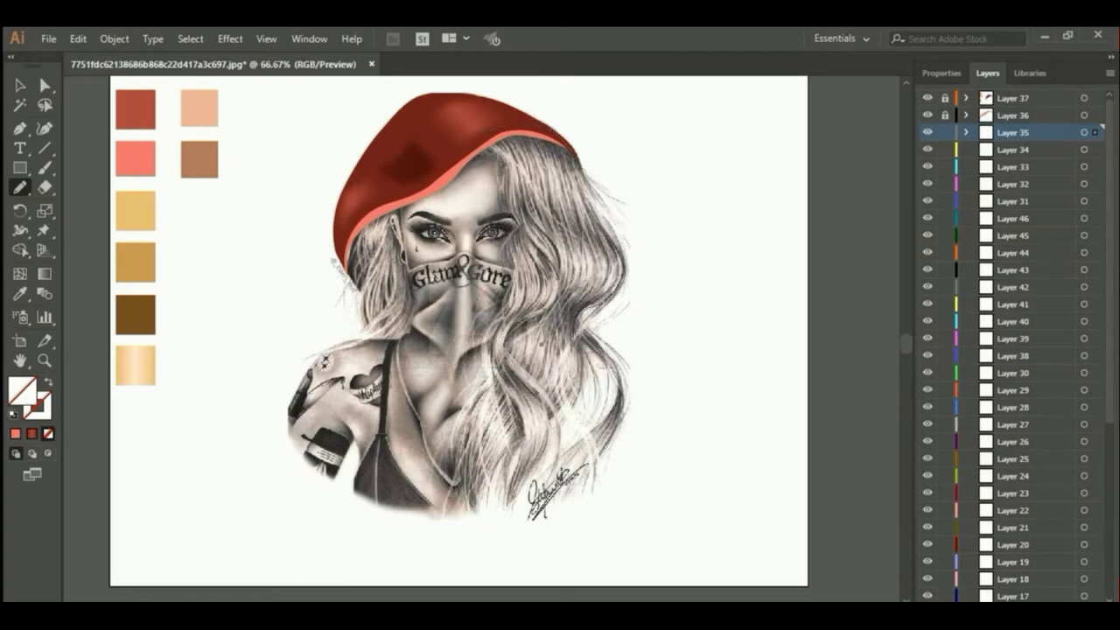
{"action": "key", "text": "i"}
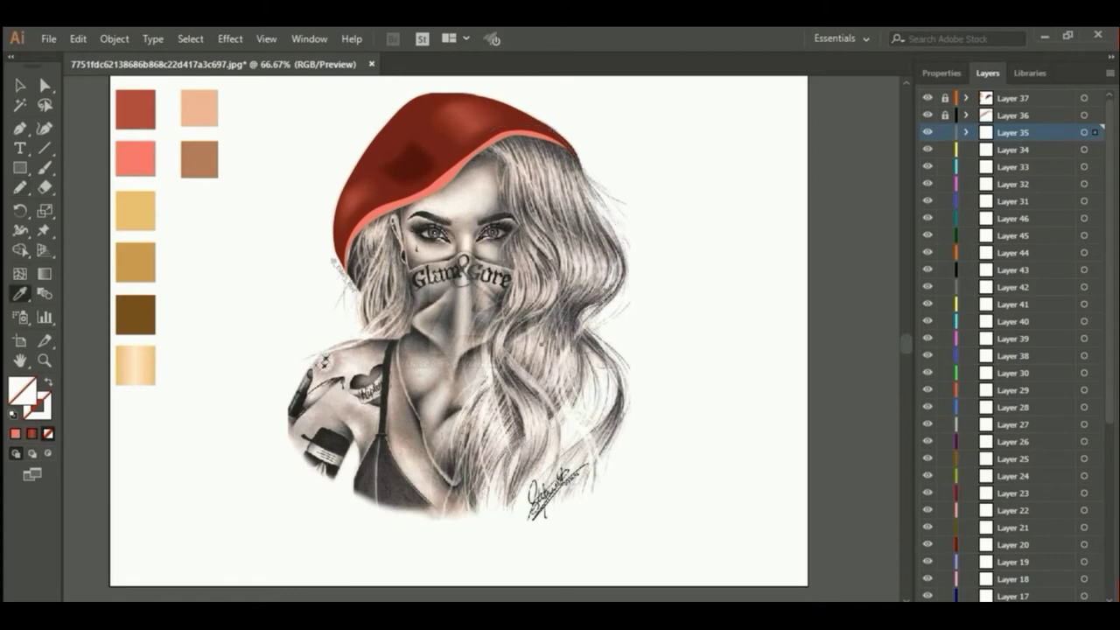
{"action": "left_click", "coordinate": [136, 313]}
{"action": "left_click", "coordinate": [19, 85]}
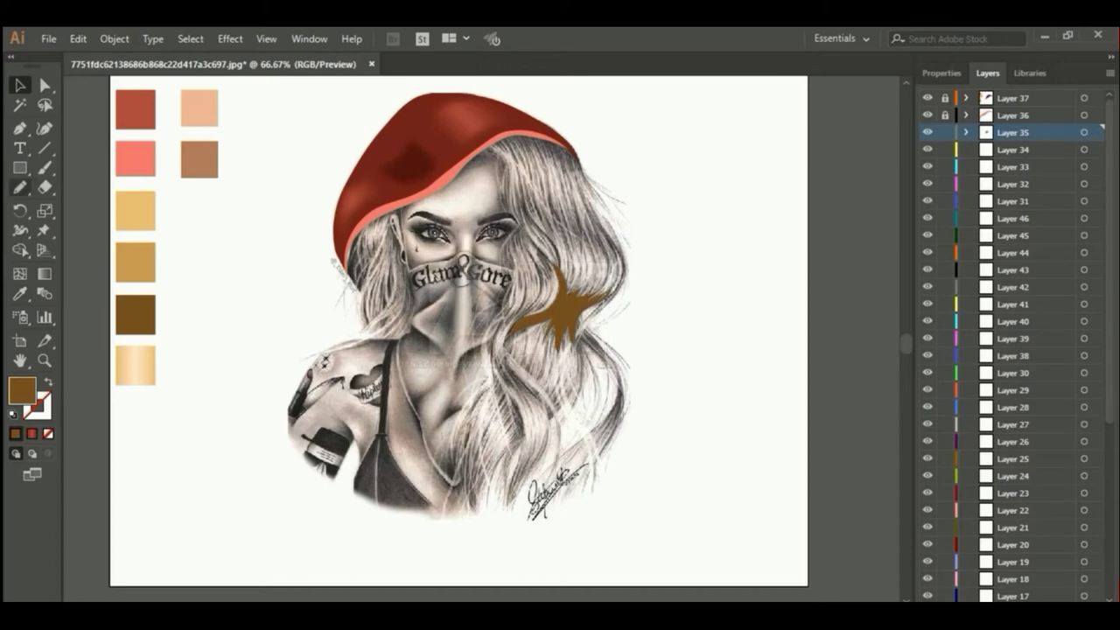
Draw a second brown streak higher up and fill the hair shape light golden
{"action": "key", "text": "ctrl"}
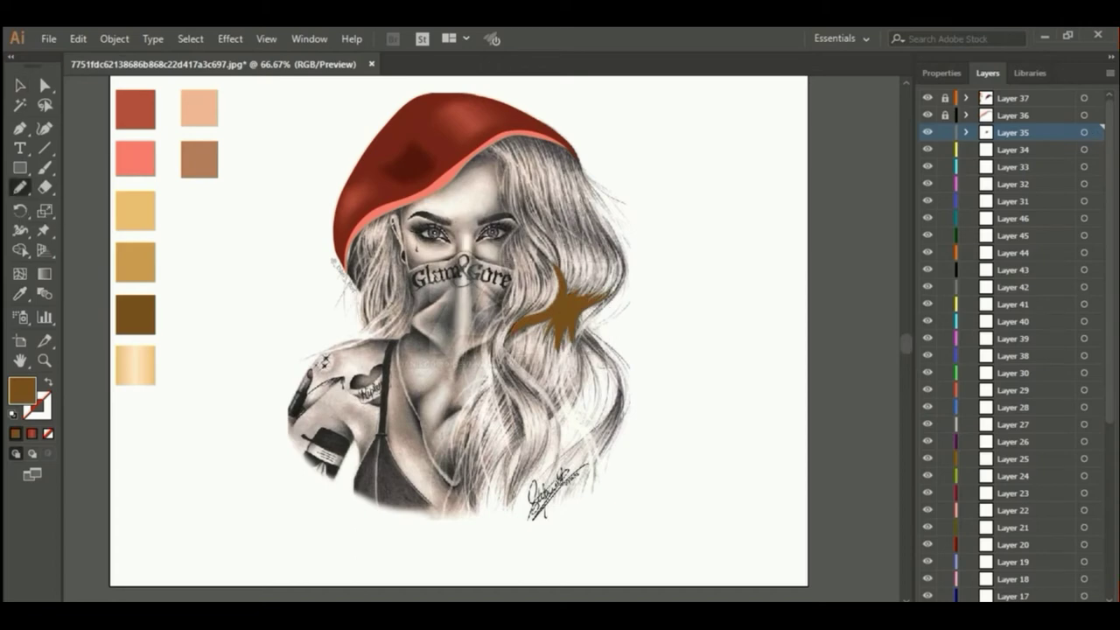
{"action": "left_click_drag", "start_coordinate": [535, 194], "coordinate": [602, 238]}
{"action": "key", "text": "v"}
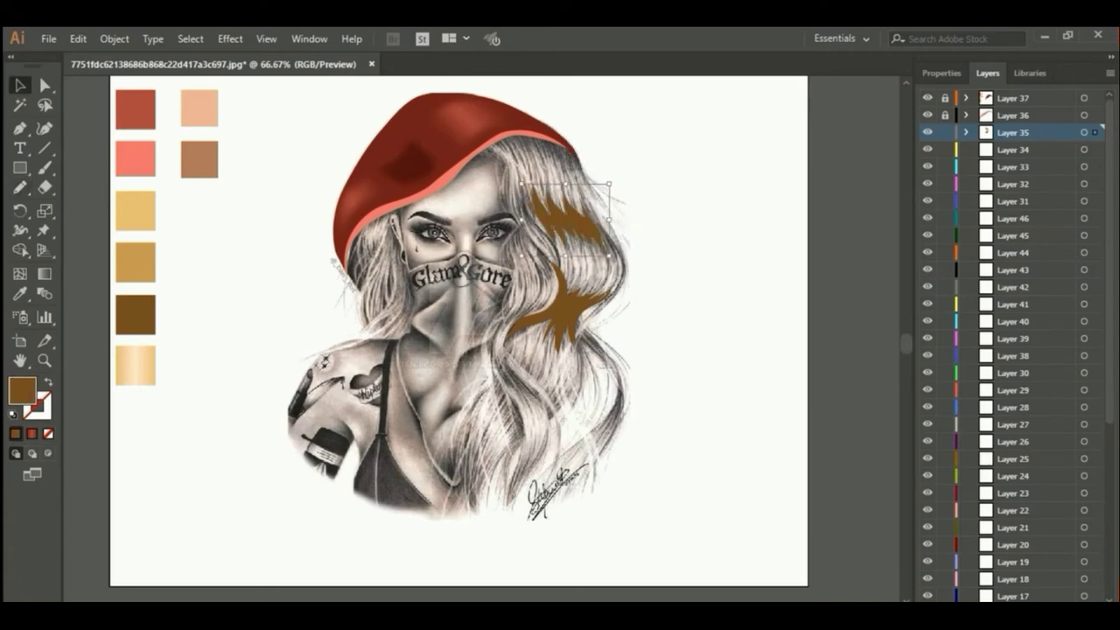
{"action": "left_click", "coordinate": [582, 367]}
{"action": "left_click", "coordinate": [136, 210]}
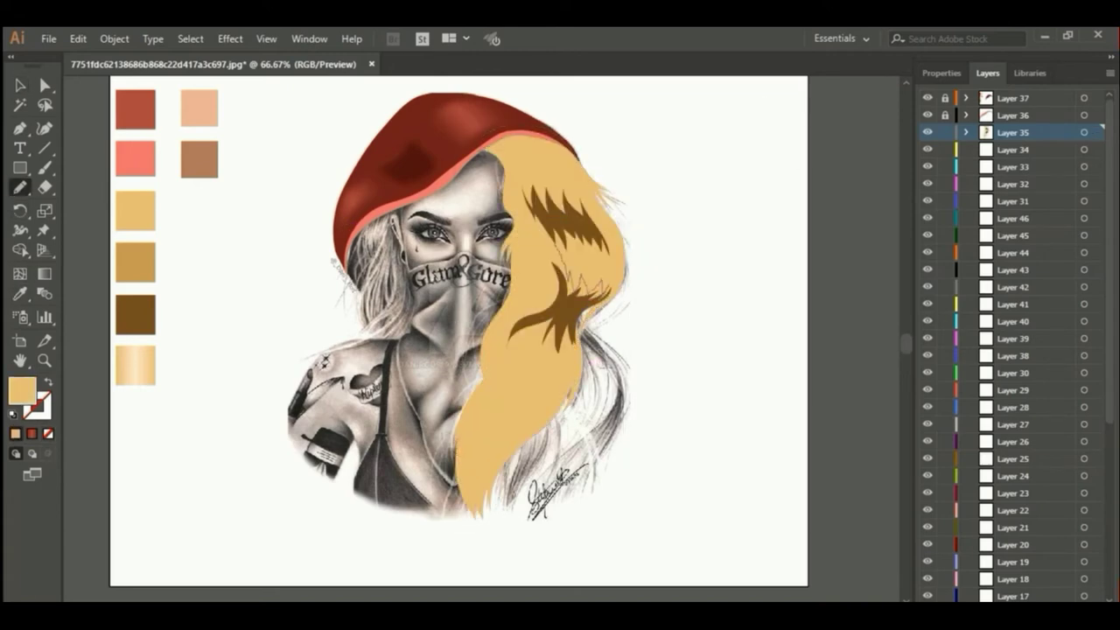
Draw pale hair highlight strands with a 45° gold gradient, midpoint shifted lighter
{"action": "left_click_drag", "start_coordinate": [603, 230], "coordinate": [560, 289]}
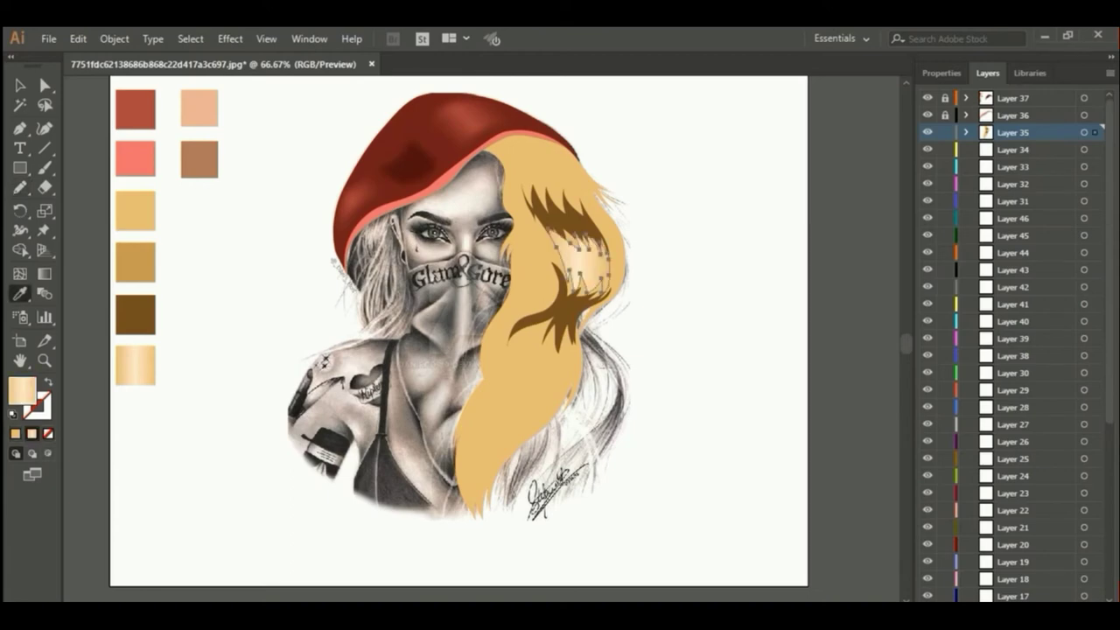
{"action": "left_click_drag", "start_coordinate": [525, 377], "coordinate": [485, 448]}
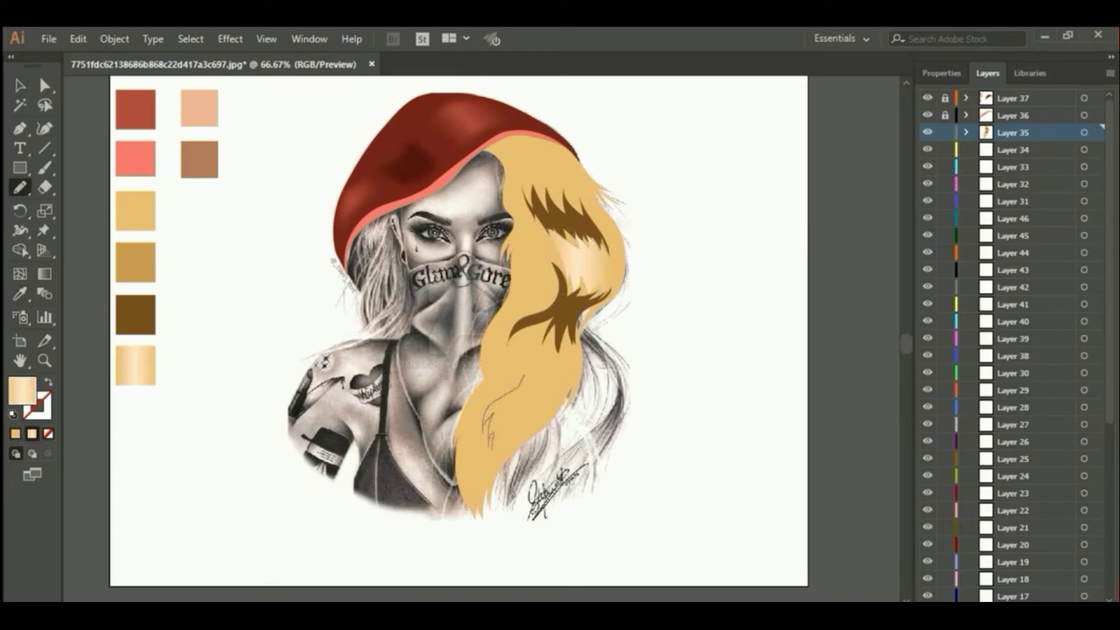
{"action": "left_click_drag", "start_coordinate": [560, 386], "coordinate": [500, 462]}
{"action": "left_click", "coordinate": [32, 433]}
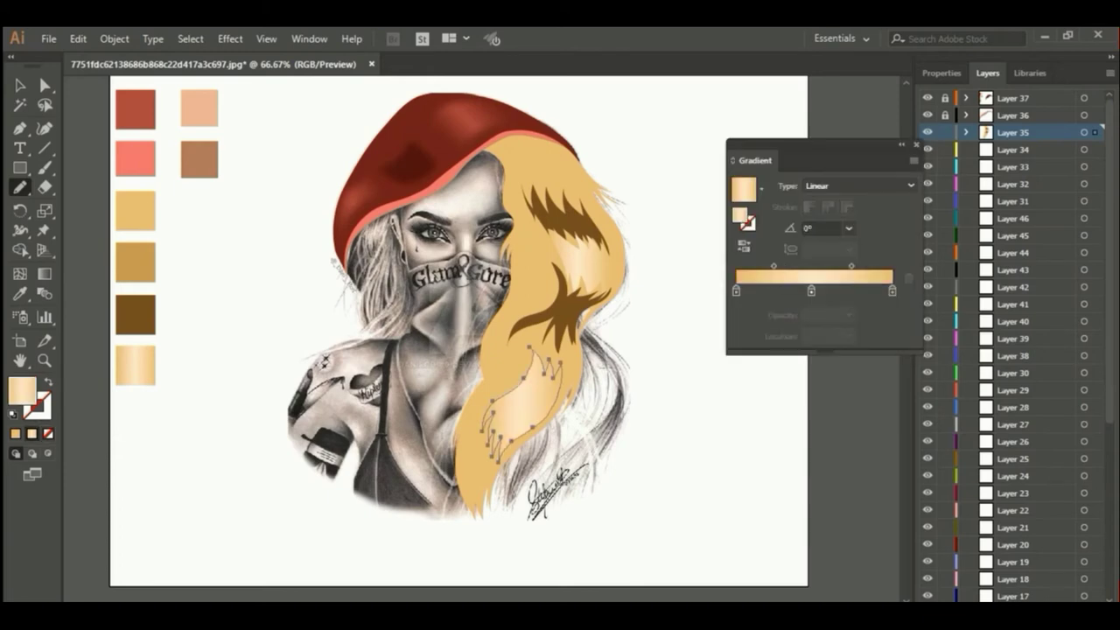
{"action": "left_click", "coordinate": [848, 227]}
{"action": "left_click", "coordinate": [866, 352]}
{"action": "left_click_drag", "start_coordinate": [773, 265], "coordinate": [785, 265]}
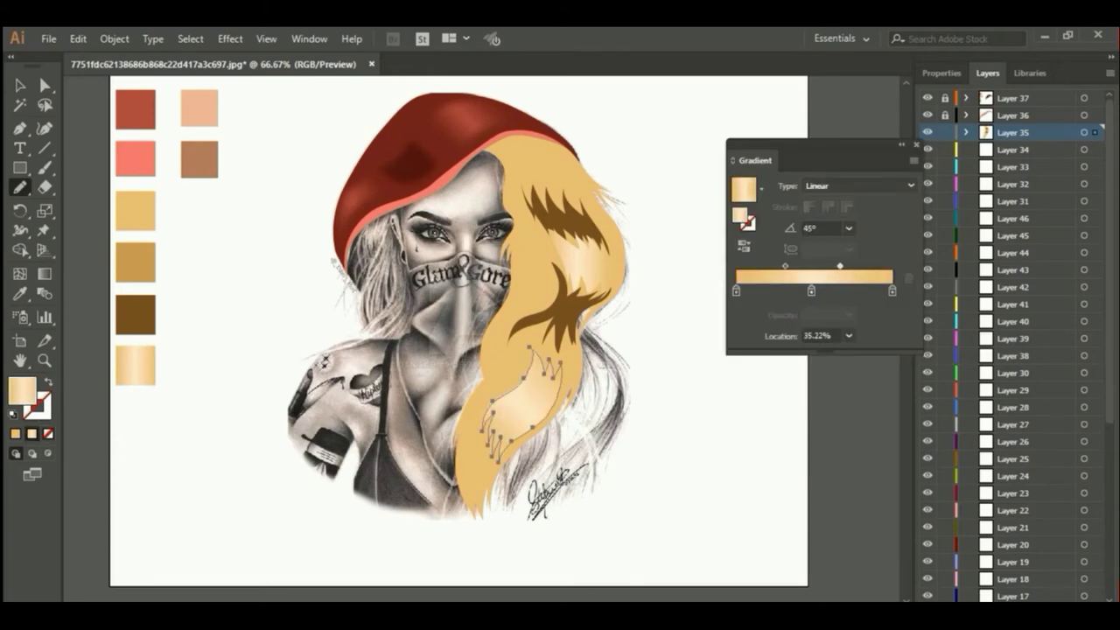
Delete the upper and lower brown streak shapes
{"action": "left_click", "coordinate": [19, 85]}
{"action": "left_click", "coordinate": [569, 218]}
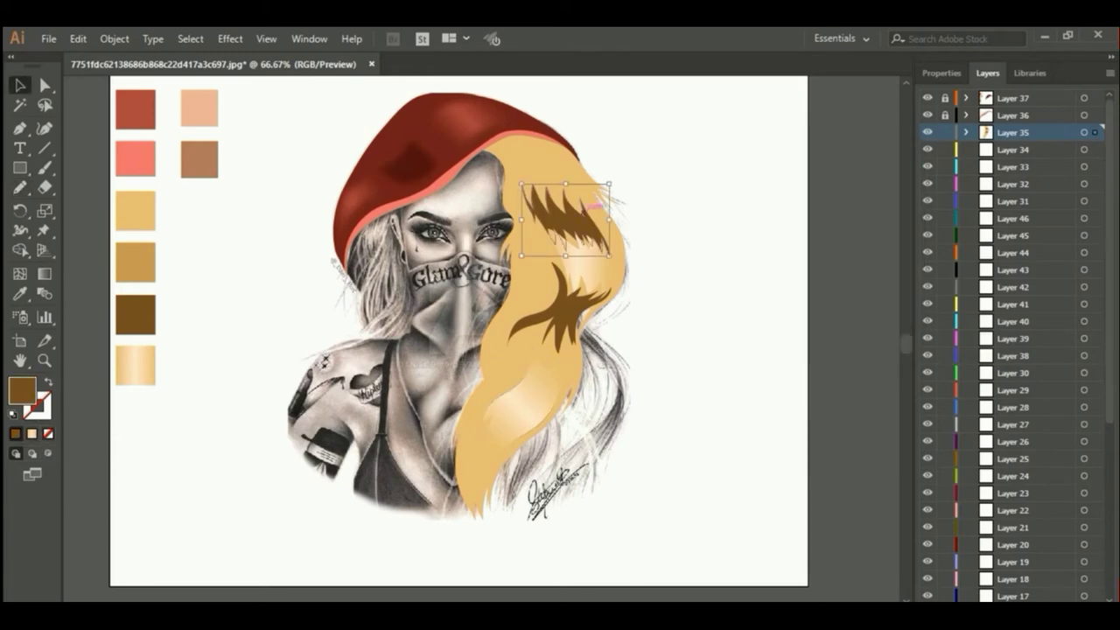
{"action": "left_click", "coordinate": [500, 490]}
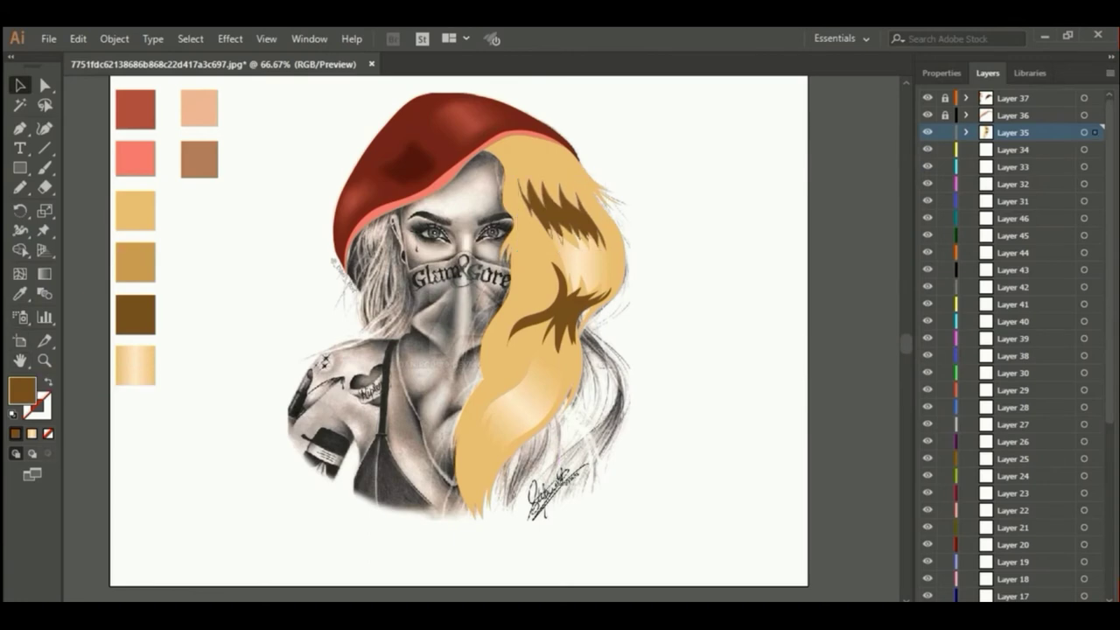
{"action": "left_click", "coordinate": [564, 214]}
{"action": "key", "text": "Delete"}
{"action": "left_click", "coordinate": [551, 306]}
{"action": "key", "text": "Delete"}
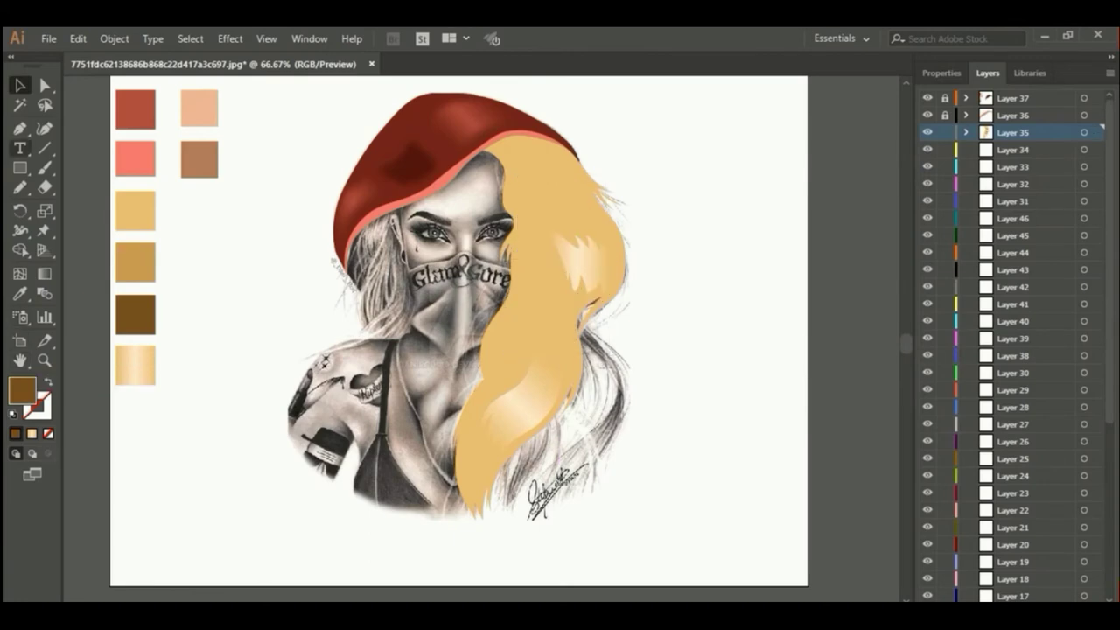
Draw three strands in the upper hair and fill them with the darker golden swatch
{"action": "key", "text": "n"}
{"action": "left_click_drag", "start_coordinate": [537, 135], "coordinate": [593, 205]}
{"action": "left_click_drag", "start_coordinate": [532, 138], "coordinate": [561, 197]}
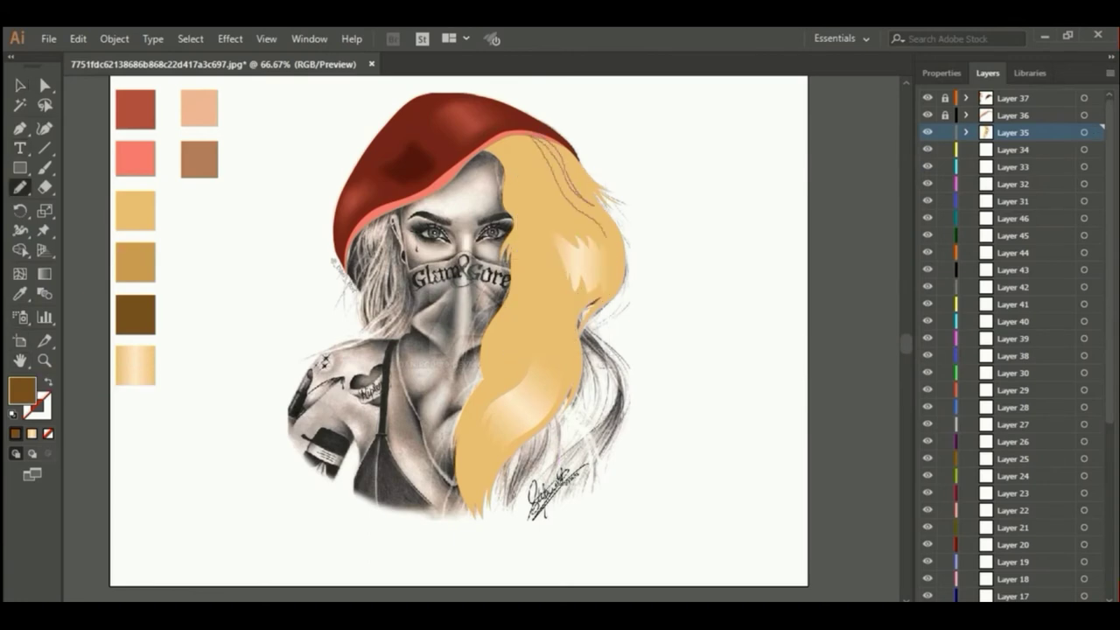
{"action": "left_click_drag", "start_coordinate": [523, 140], "coordinate": [572, 233]}
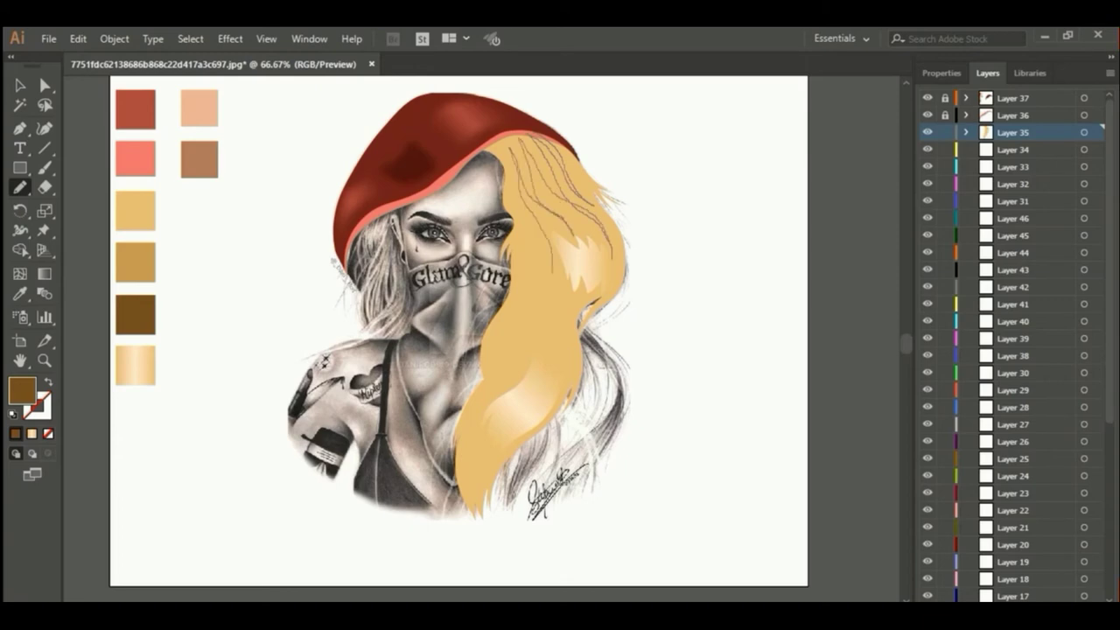
{"action": "left_click", "coordinate": [131, 254]}
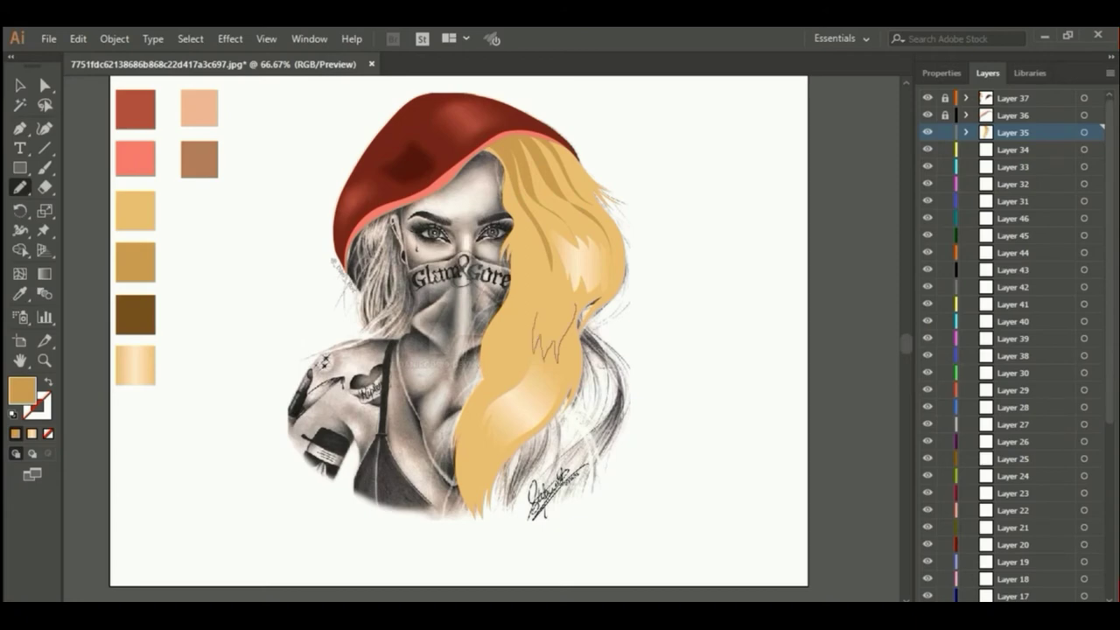
Add golden CC9F56 strands through the middle and lower hair
{"action": "mouse_move", "coordinate": [530, 261]}
{"action": "left_mouse_down"}
{"action": "mouse_move", "coordinate": [560, 334]}
{"action": "mouse_move", "coordinate": [567, 304]}
{"action": "left_mouse_up"}
{"action": "left_click", "coordinate": [131, 262]}
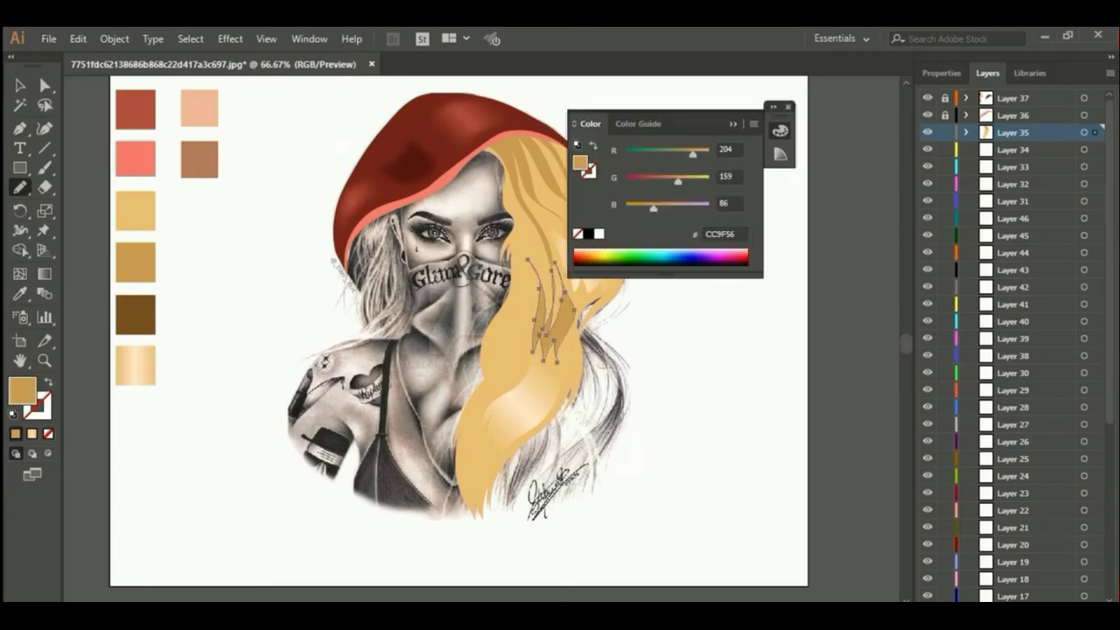
{"action": "left_click_drag", "start_coordinate": [492, 394], "coordinate": [503, 310]}
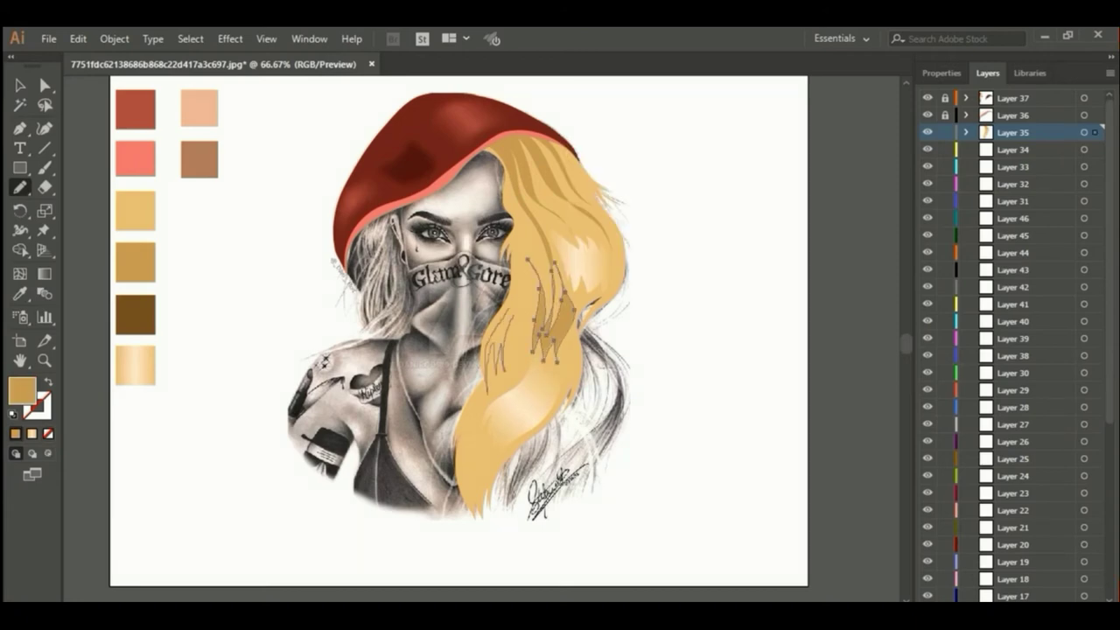
{"action": "left_click_drag", "start_coordinate": [516, 270], "coordinate": [509, 307]}
{"action": "left_click", "coordinate": [136, 262]}
{"action": "left_click_drag", "start_coordinate": [479, 425], "coordinate": [467, 433]}
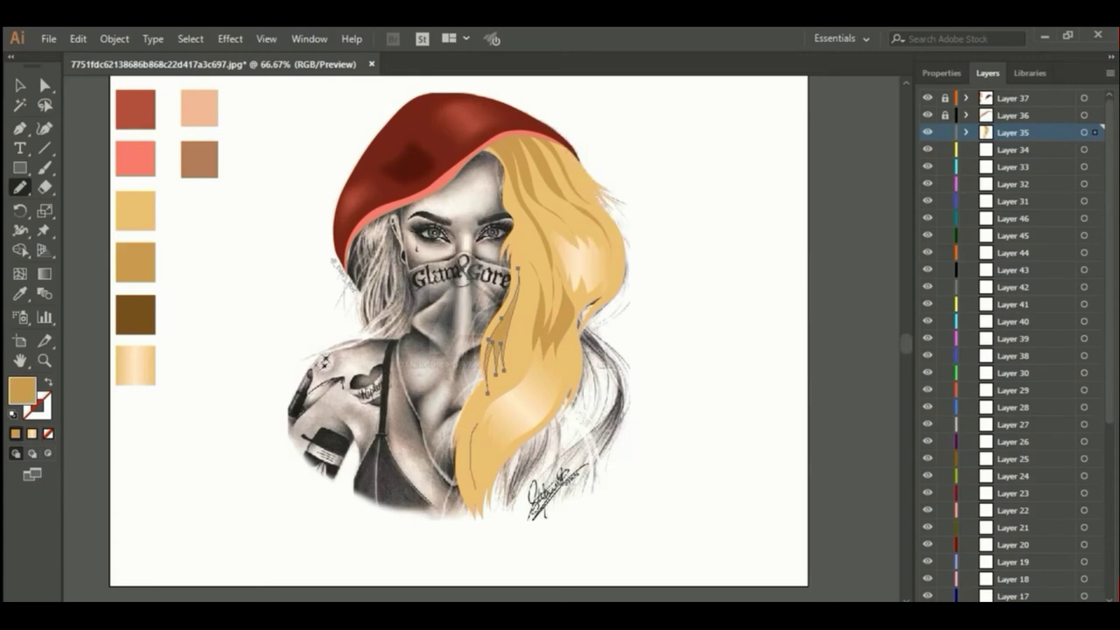
{"action": "left_click", "coordinate": [14, 433]}
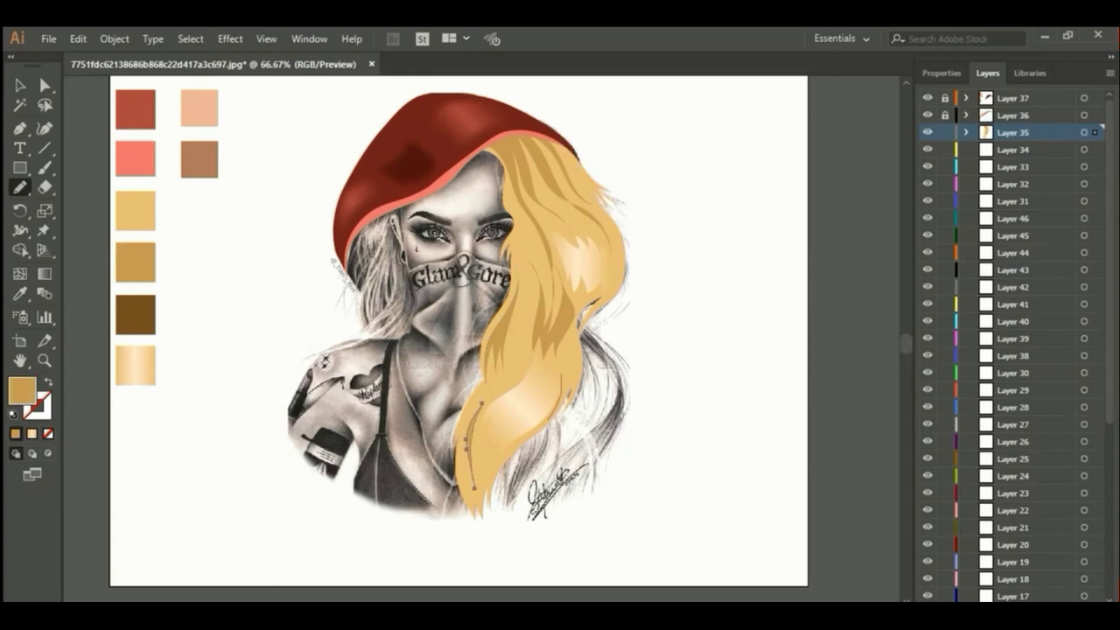
Add more golden strands and trace a pale strand outline across the lower hair
{"action": "left_click_drag", "start_coordinate": [568, 348], "coordinate": [505, 453]}
{"action": "left_click", "coordinate": [15, 433]}
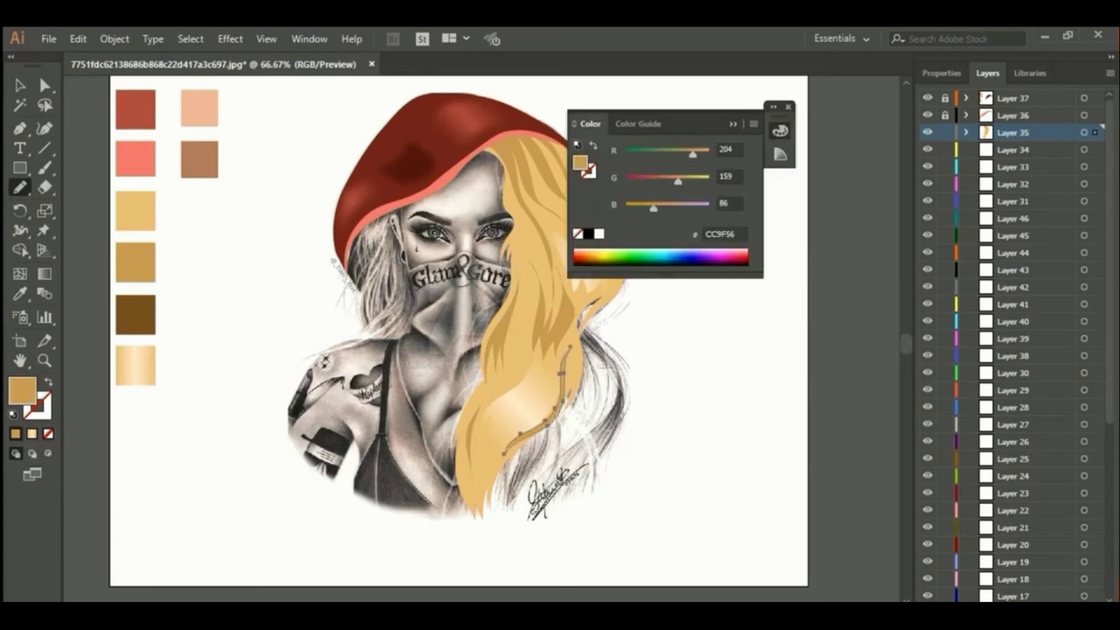
{"action": "left_click_drag", "start_coordinate": [610, 256], "coordinate": [596, 299]}
{"action": "left_click", "coordinate": [15, 433]}
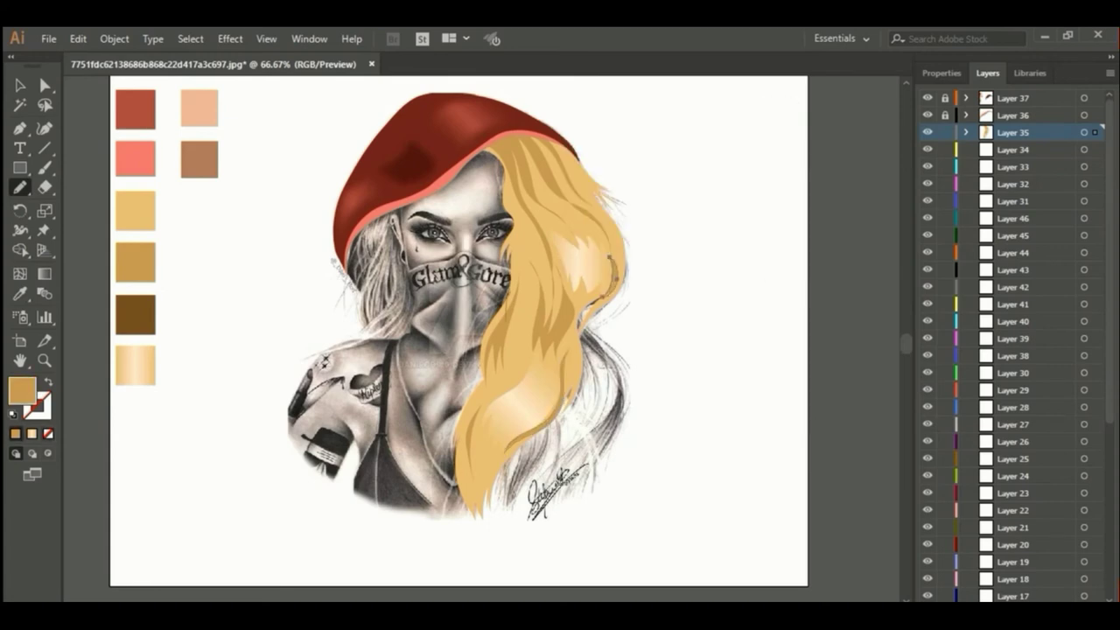
{"action": "left_click_drag", "start_coordinate": [507, 323], "coordinate": [591, 432]}
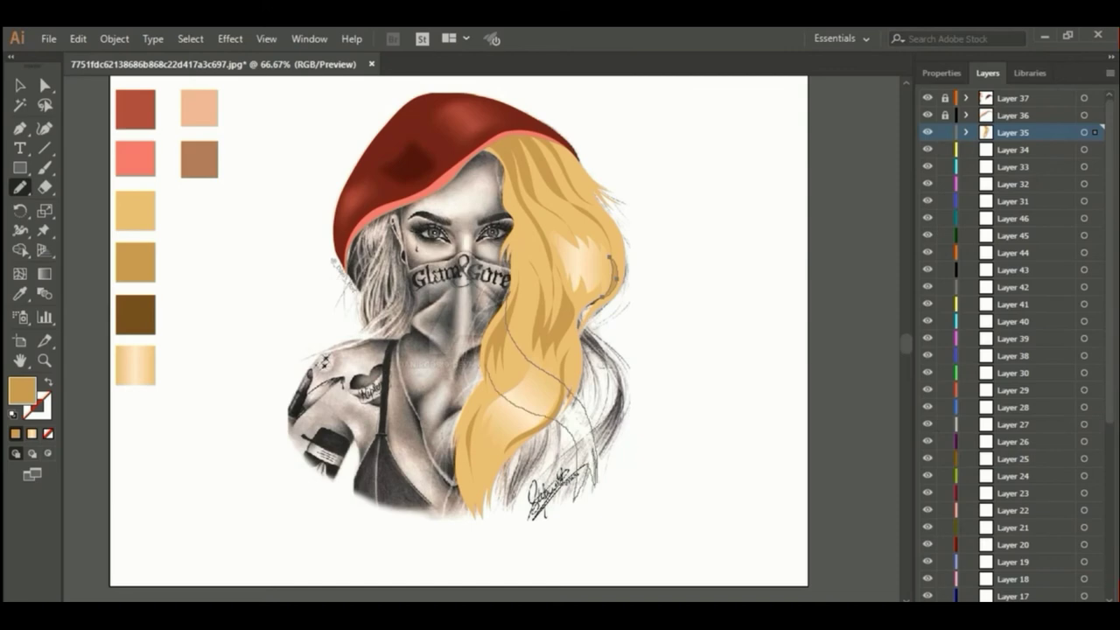
{"action": "left_click_drag", "start_coordinate": [592, 472], "coordinate": [595, 482]}
Fill the current strand with the light gradient swatch and draw a new strand across the hair
{"action": "key", "text": "i"}
{"action": "left_click", "coordinate": [135, 364]}
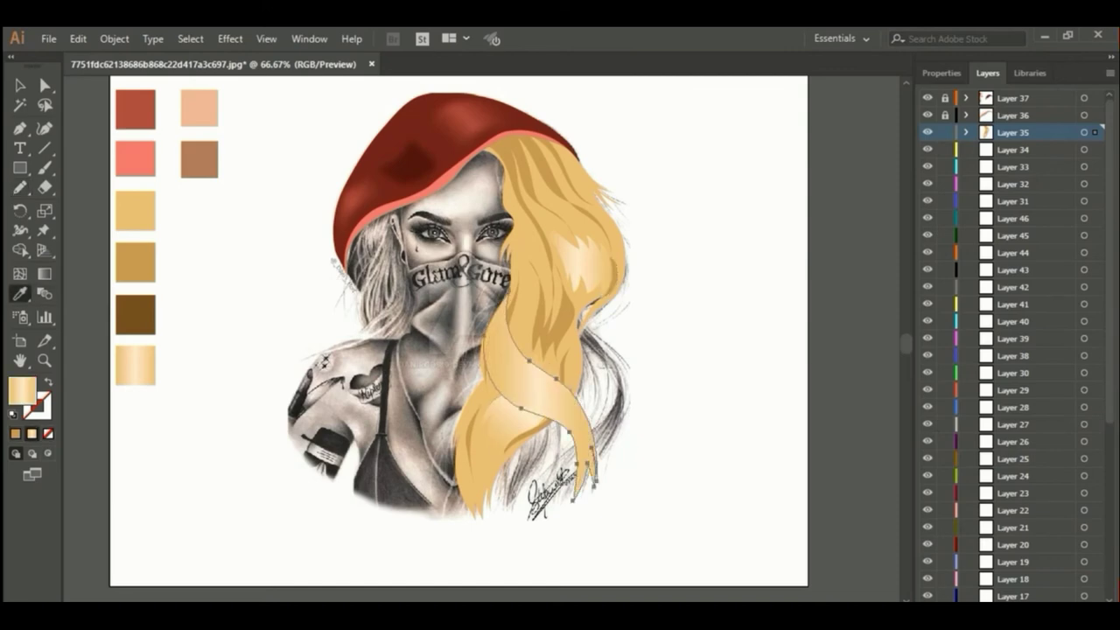
{"action": "key", "text": "n"}
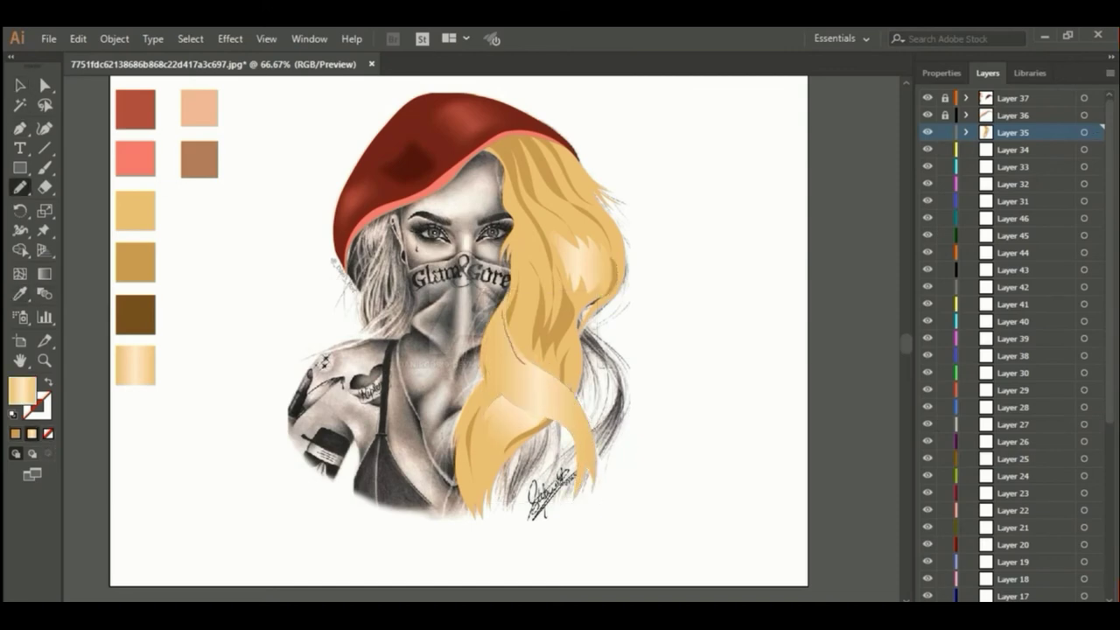
{"action": "key", "text": "F6"}
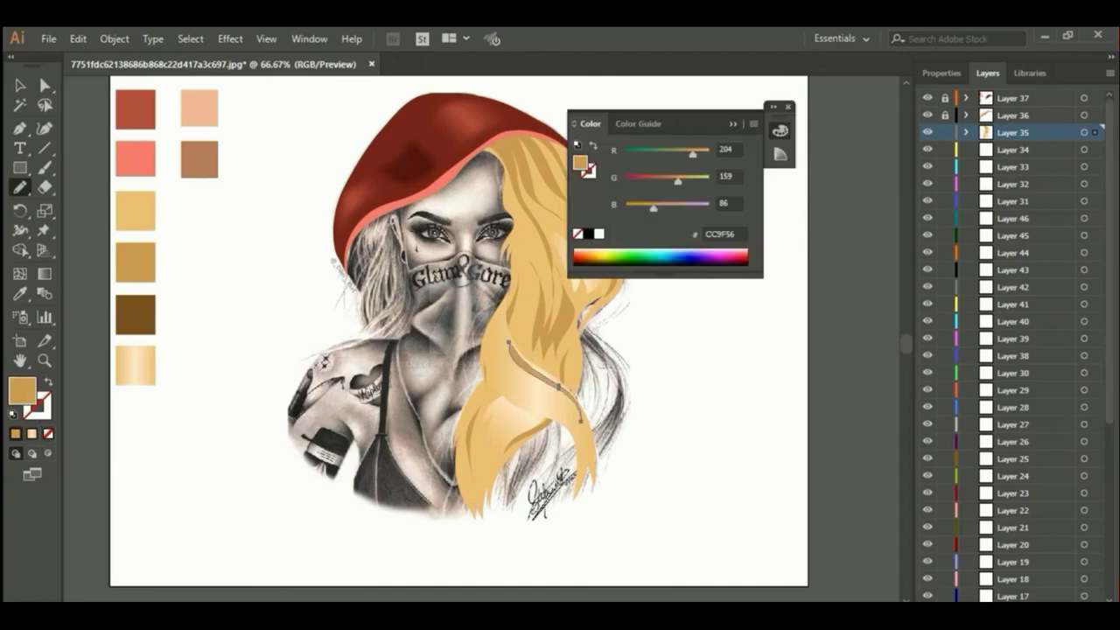
{"action": "left_click_drag", "start_coordinate": [495, 332], "coordinate": [588, 448]}
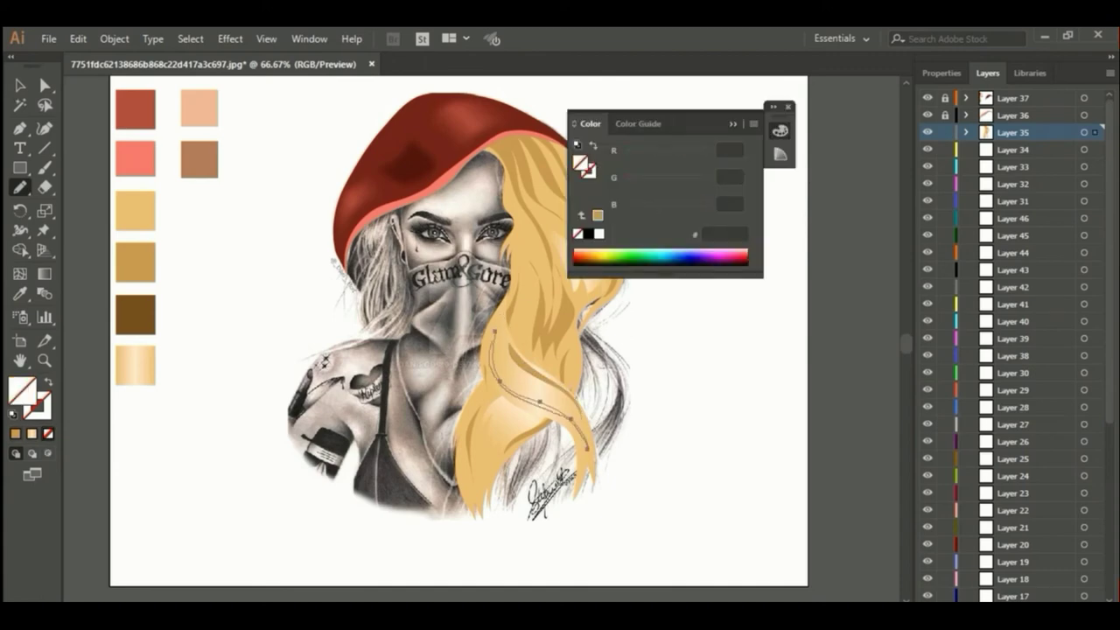
Fill the new strand with the tan swatch, then pencil two more small strands
{"action": "key", "text": "i"}
{"action": "left_click", "coordinate": [118, 264]}
{"action": "key", "text": "F6"}
{"action": "key", "text": "ctrl+shift+a"}
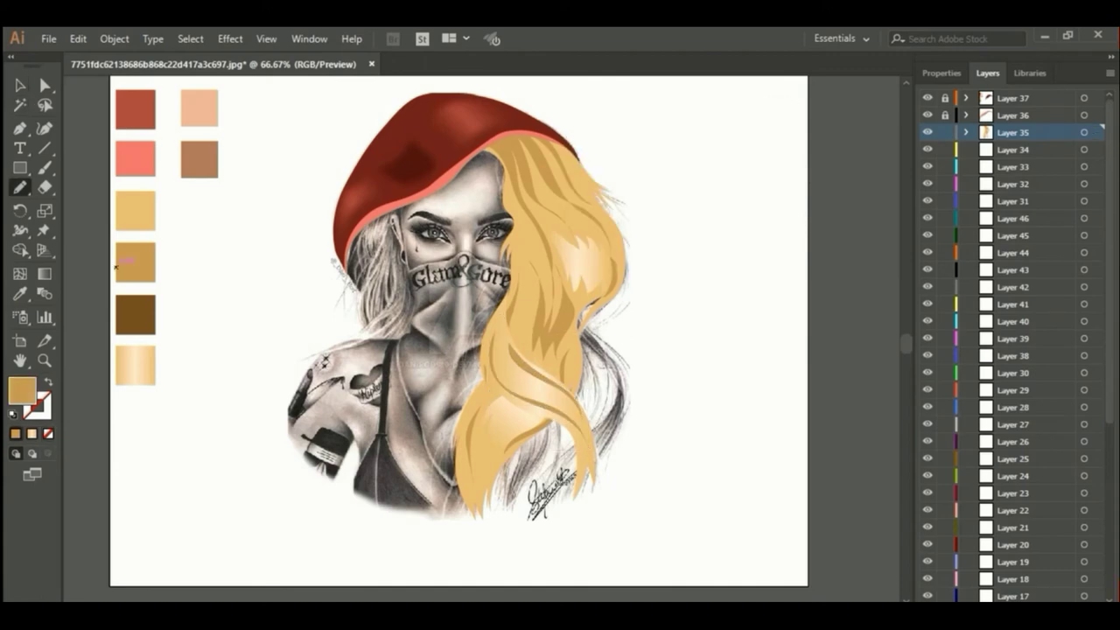
{"action": "left_click_drag", "start_coordinate": [579, 433], "coordinate": [580, 453]}
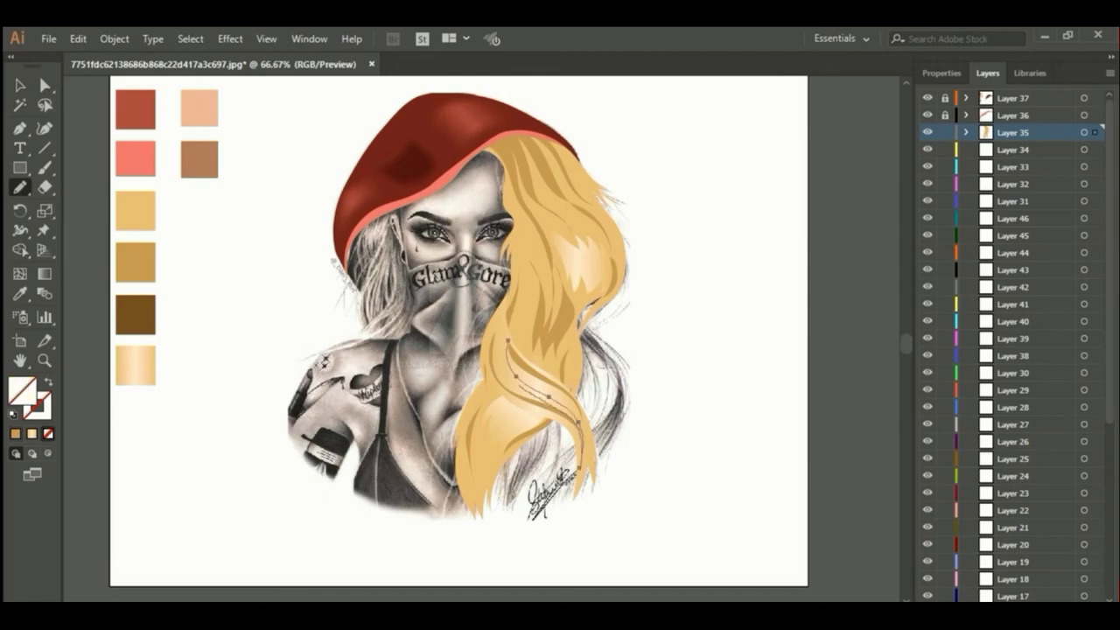
{"action": "key", "text": "F6"}
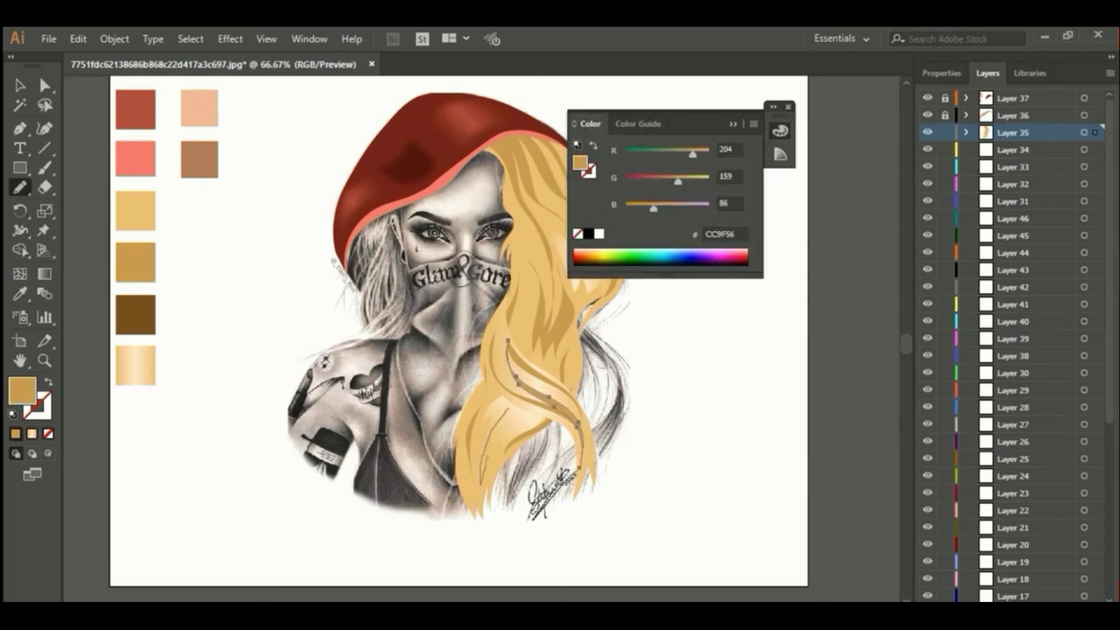
{"action": "left_click_drag", "start_coordinate": [503, 410], "coordinate": [483, 479]}
Give another hair strand a lighter tan fill and a tan outline
{"action": "key", "text": "F6"}
{"action": "key", "text": "v"}
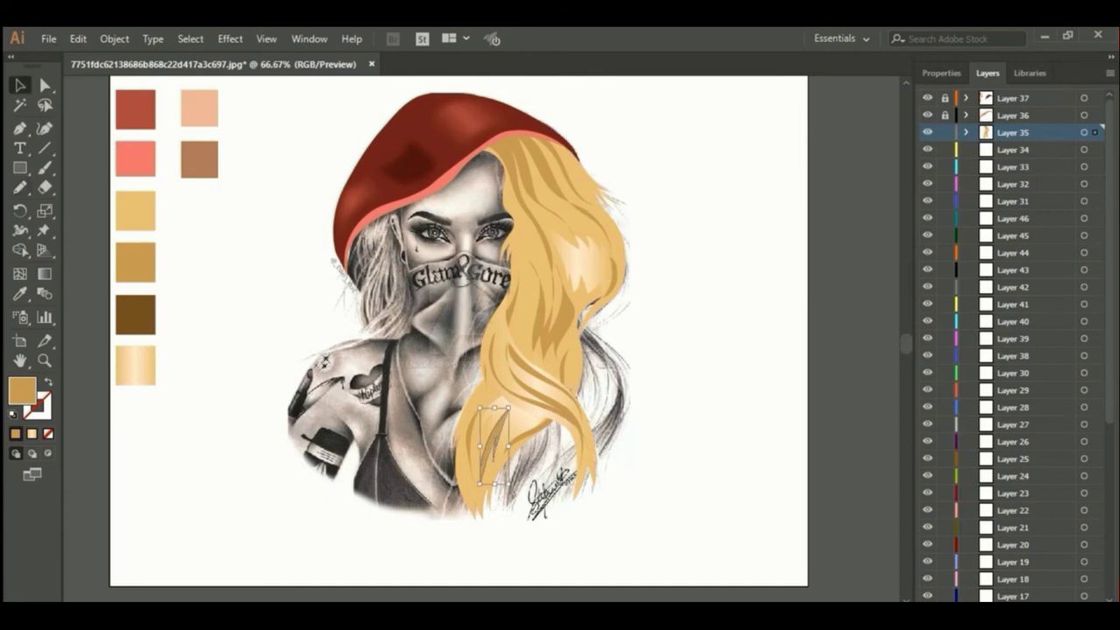
{"action": "left_click", "coordinate": [559, 420]}
{"action": "key", "text": "F6"}
{"action": "key", "text": "i"}
{"action": "left_click", "coordinate": [134, 210]}
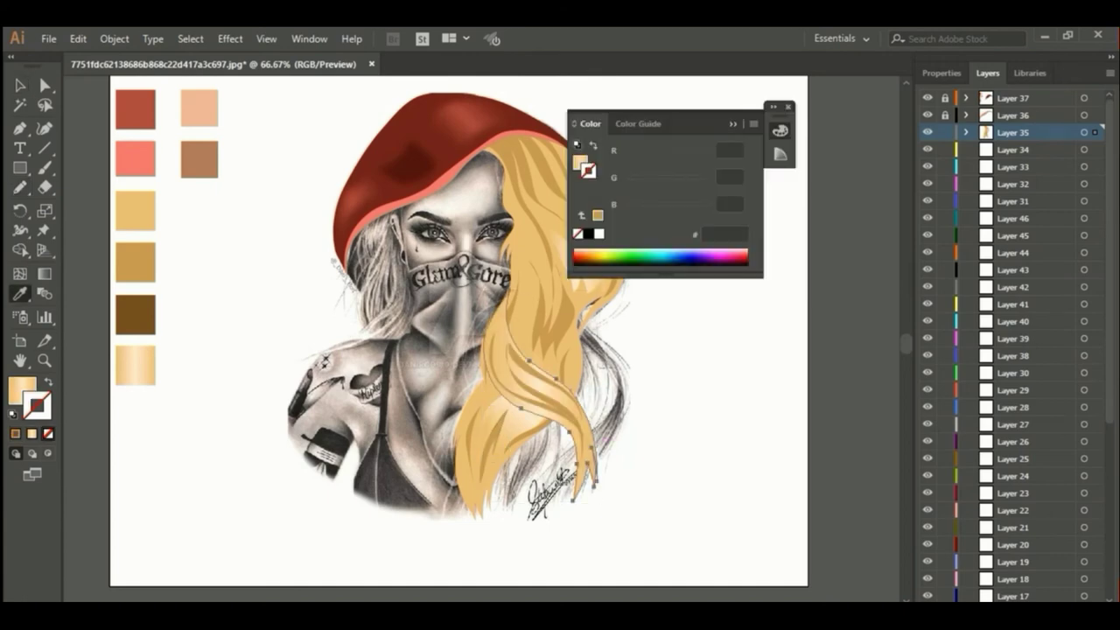
{"action": "left_click", "coordinate": [37, 404]}
{"action": "key", "text": "F6"}
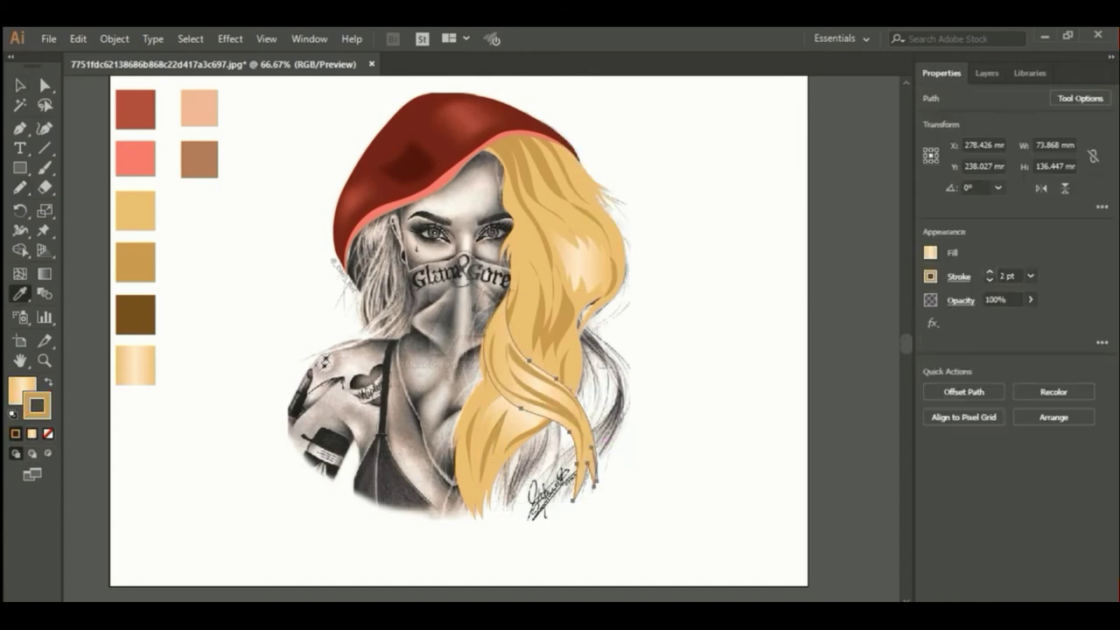
{"action": "key", "text": "v"}
{"action": "key", "text": "ctrl+shift+a"}
Add a tan gradient-filled strand on Layer 35, then lock it and select Layer 34
{"action": "key", "text": "F7"}
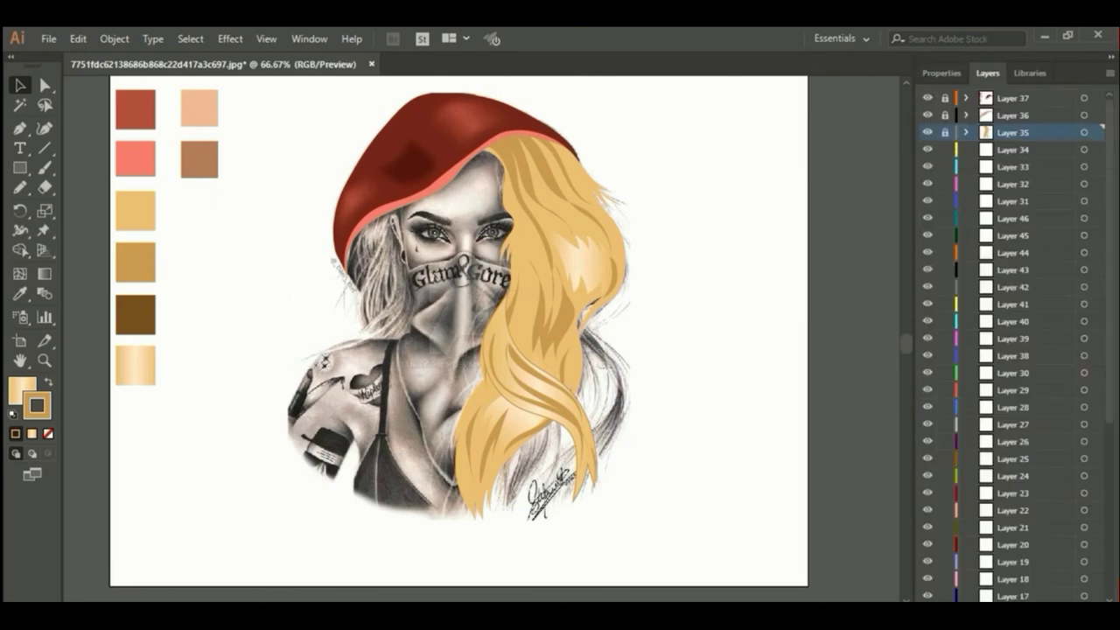
{"action": "left_click", "coordinate": [945, 132]}
{"action": "key", "text": "n"}
{"action": "key", "text": "F6"}
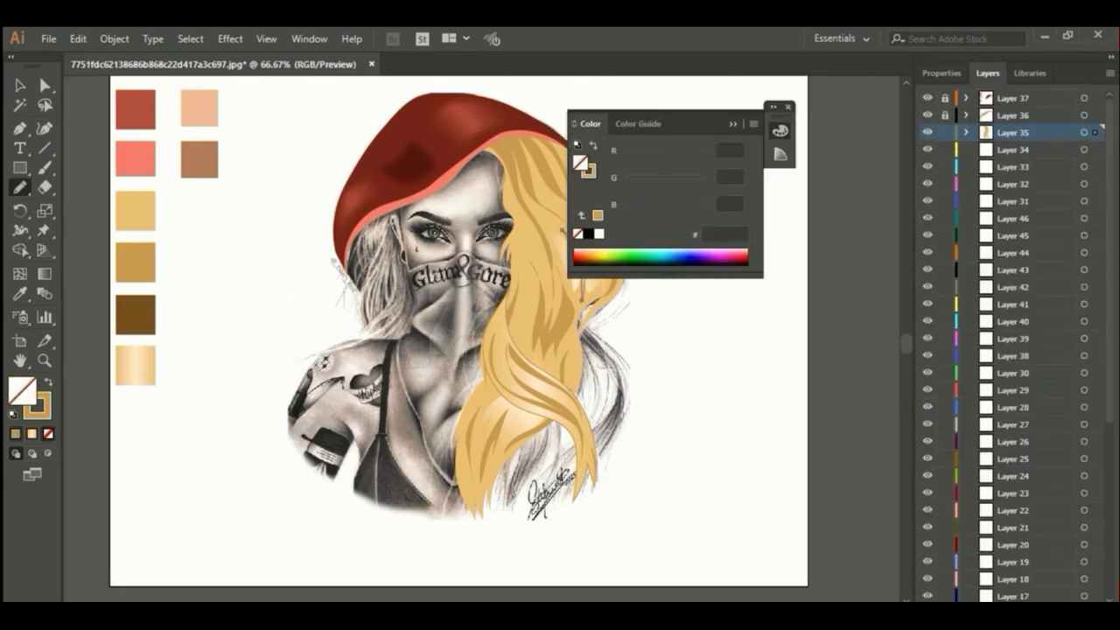
{"action": "key", "text": "F6"}
{"action": "key", "text": "slash"}
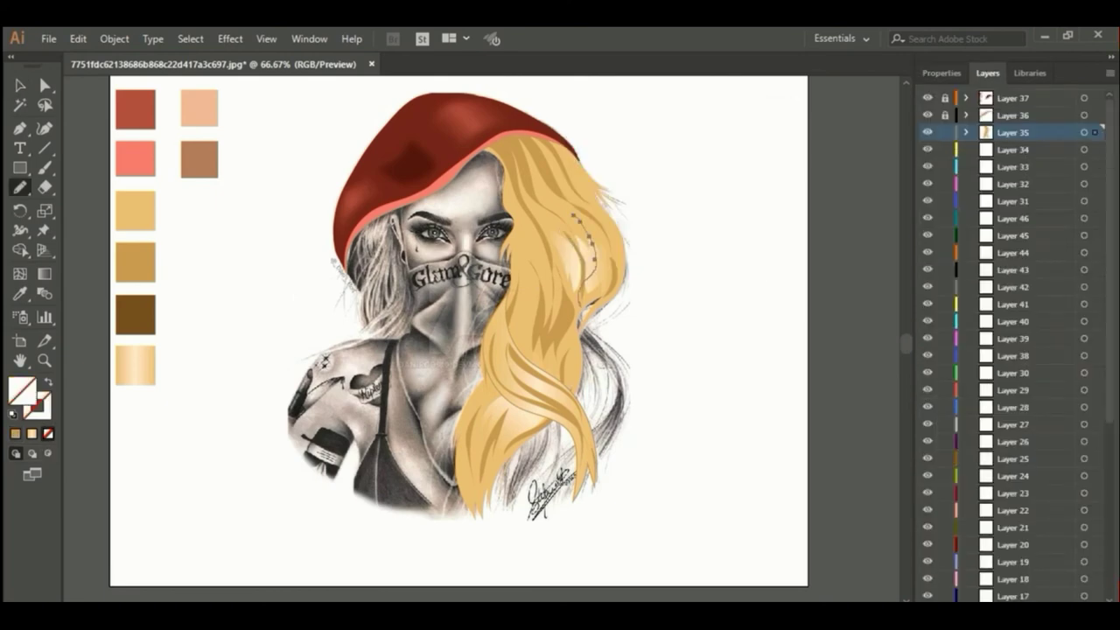
{"action": "key", "text": "period"}
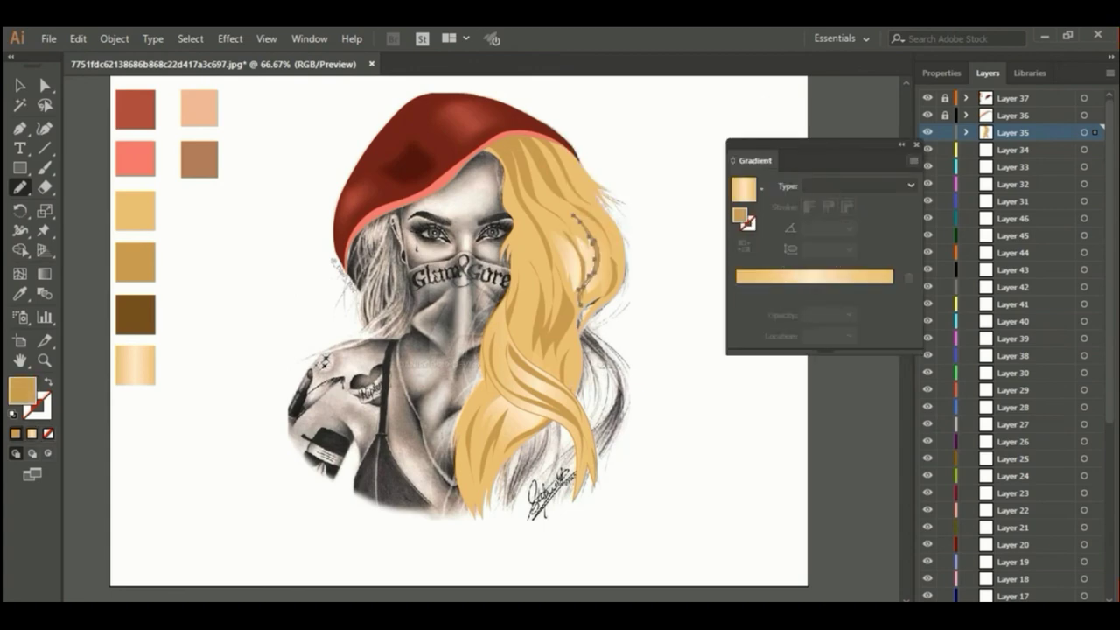
{"action": "key", "text": "ctrl+F9"}
{"action": "left_click", "coordinate": [944, 132]}
{"action": "left_click", "coordinate": [1012, 150]}
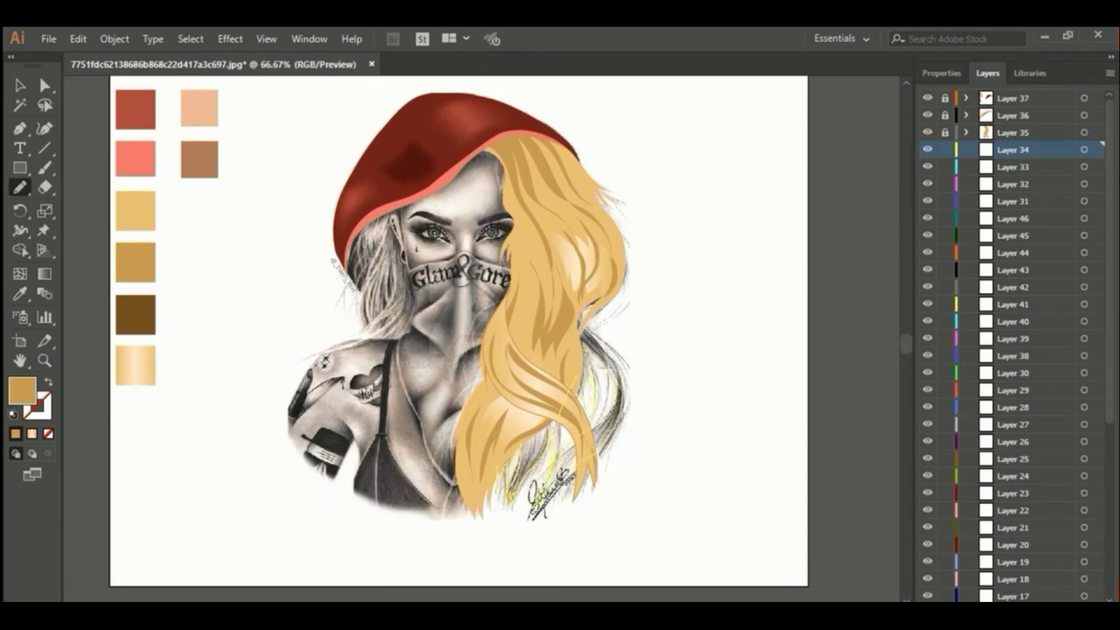
Pencil a brown-filled strand along the hair, then lock Layer 34 and select Layer 33
{"action": "left_click_drag", "start_coordinate": [613, 271], "coordinate": [503, 476]}
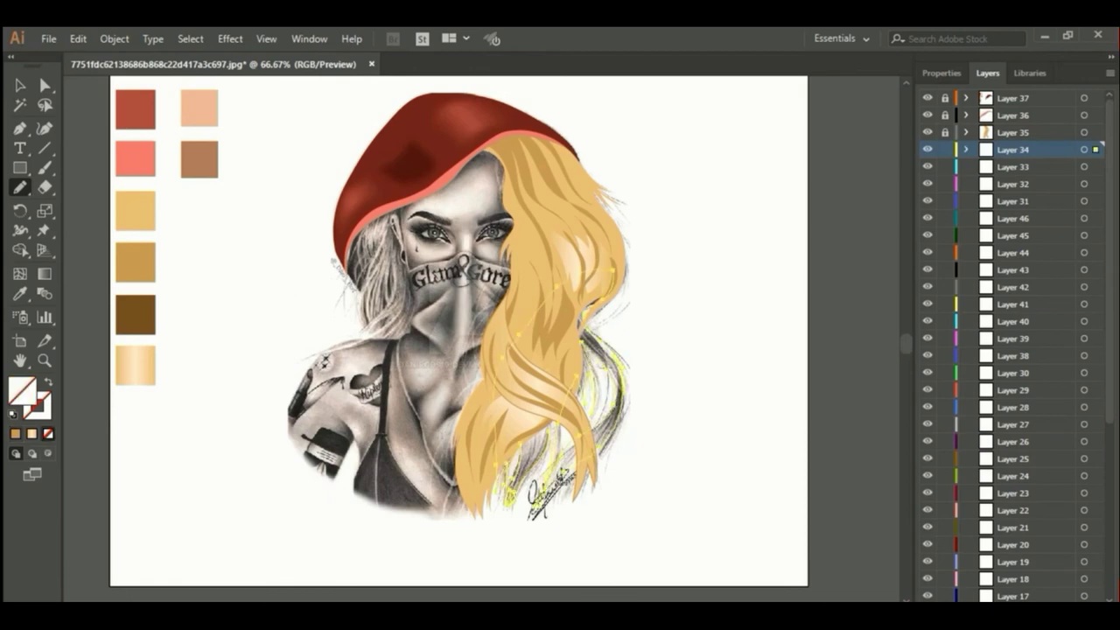
{"action": "key", "text": "i"}
{"action": "left_click", "coordinate": [136, 313]}
{"action": "key", "text": "ctrl+shift+a"}
{"action": "double_click", "coordinate": [22, 390]}
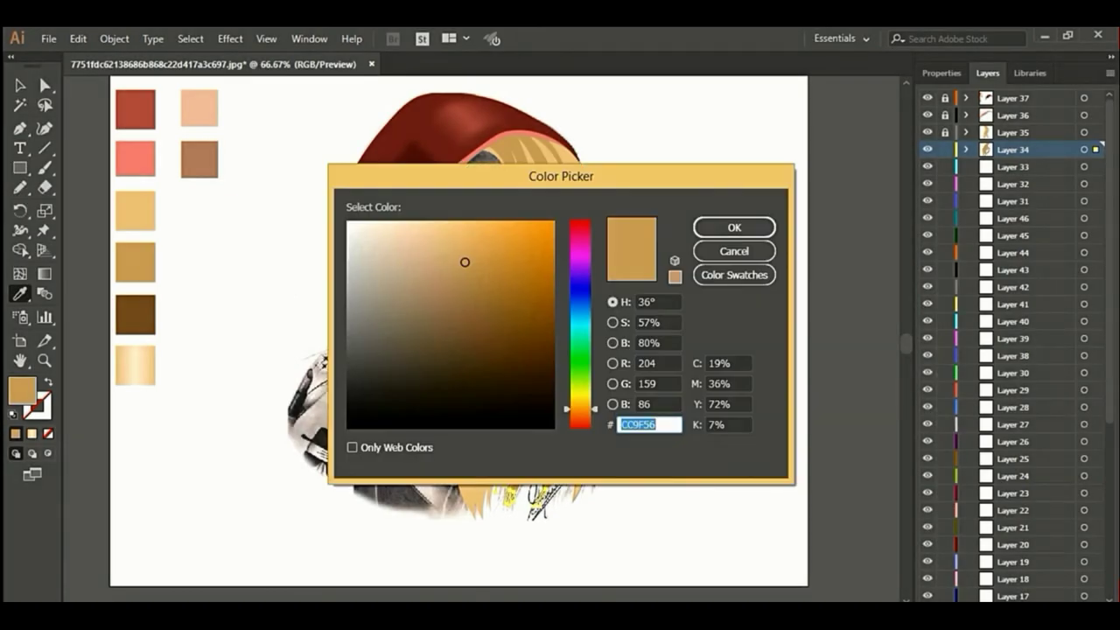
{"action": "left_click", "coordinate": [733, 228]}
{"action": "left_click", "coordinate": [944, 149]}
{"action": "left_click", "coordinate": [1012, 166]}
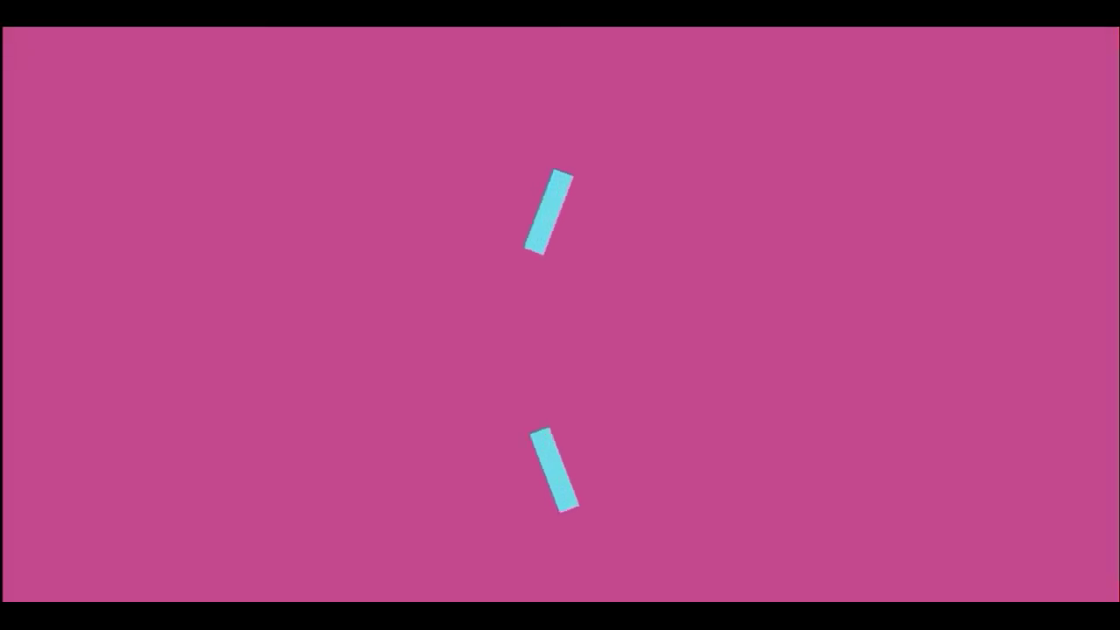